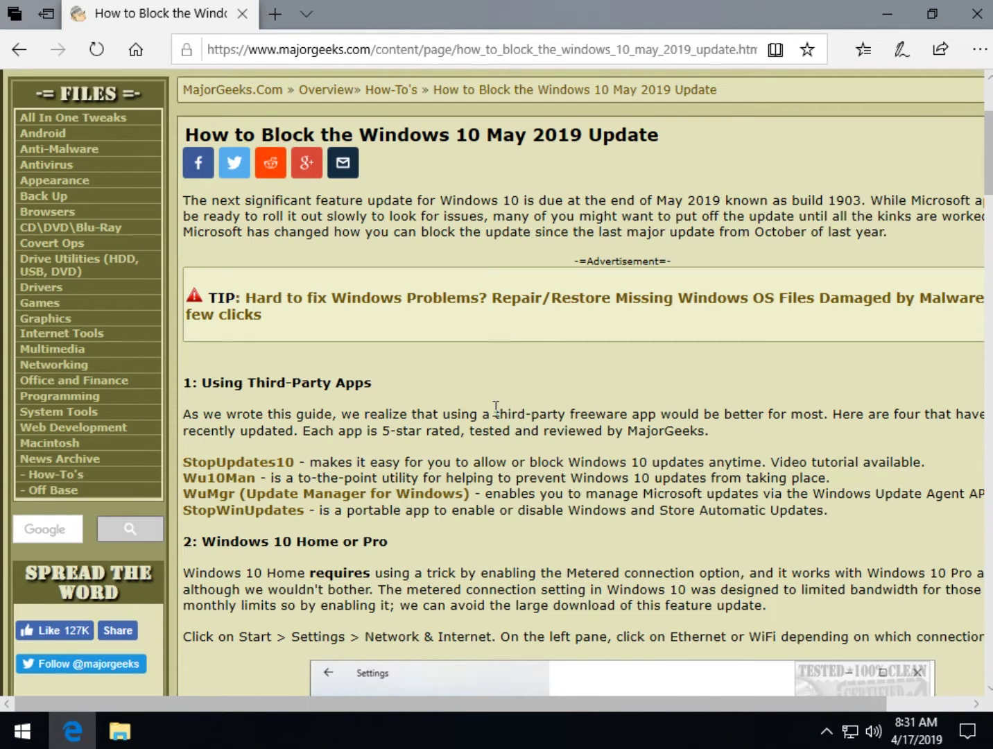
Scroll the MajorGeeks guide to section 2, Windows 10 Home or Pro, and its Settings screenshot.
scroll(499, 417, down, 3)
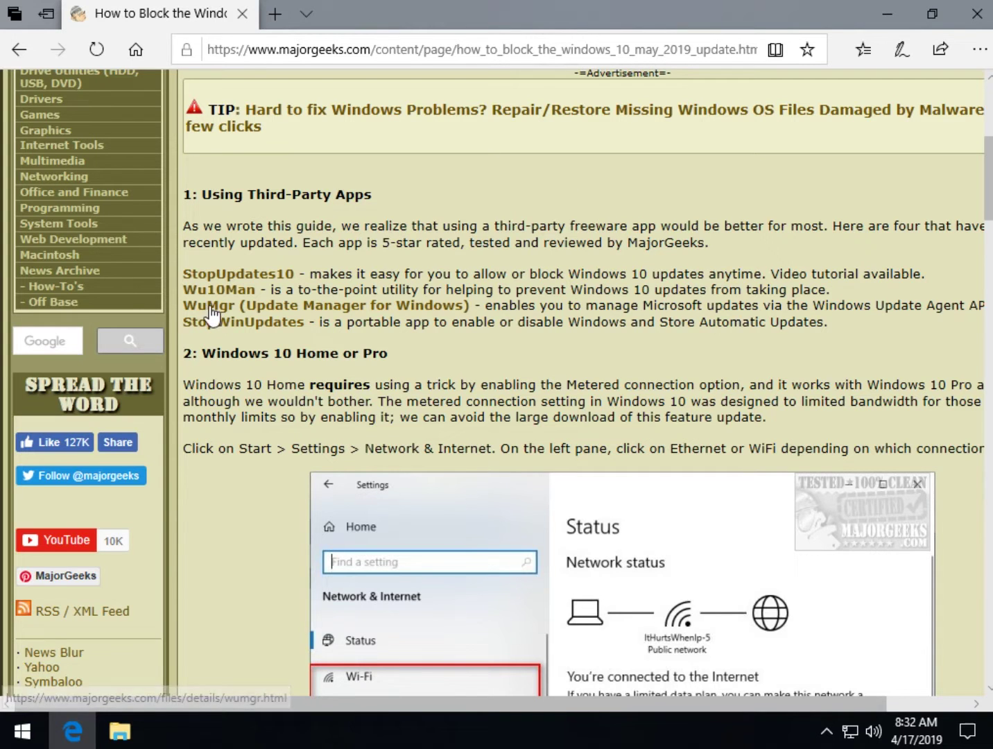
scroll(357, 329, down, 2)
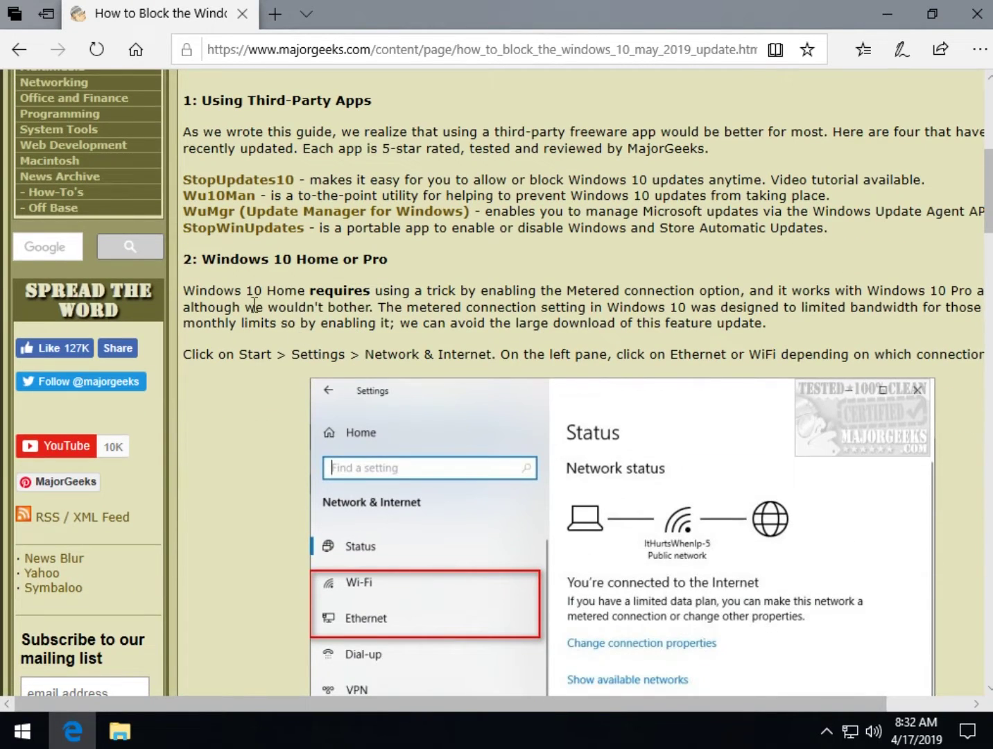
scroll(256, 320, down, 2)
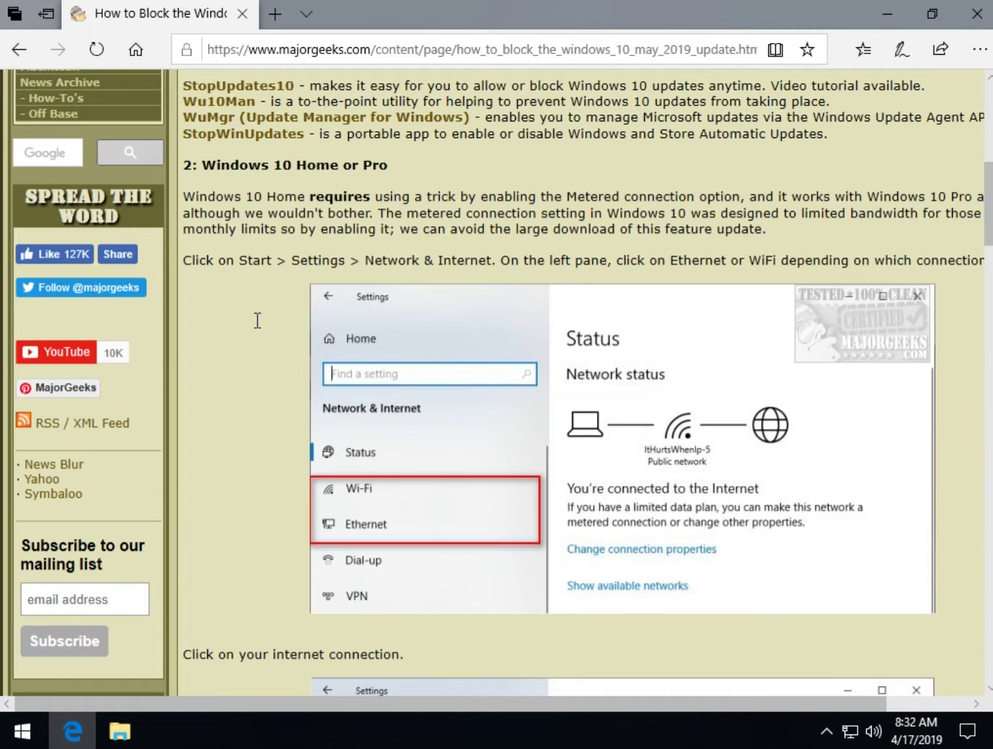
scroll(255, 322, down, 2)
scroll(255, 317, up, 1)
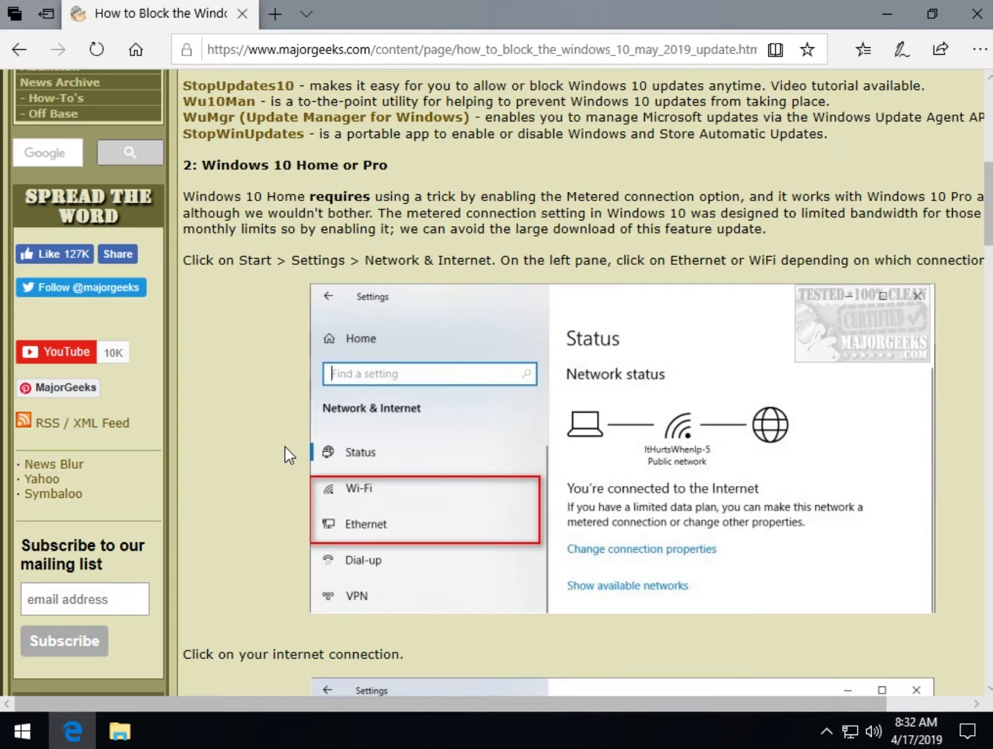
scroll(282, 451, up, 1)
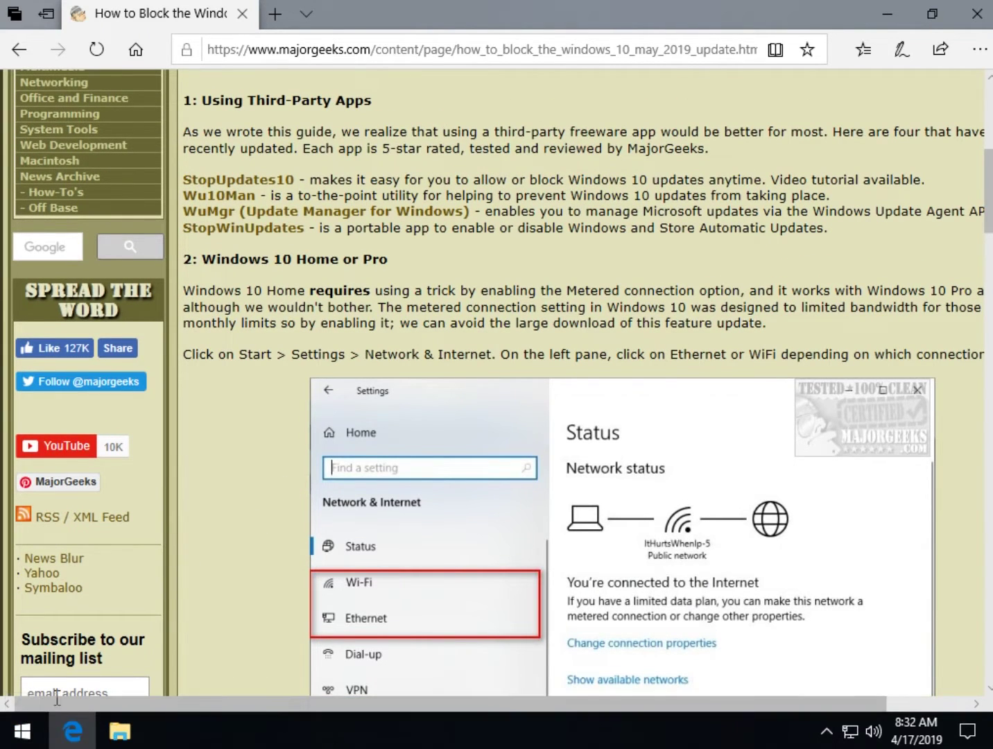
Open Network & Internet in Windows Settings, checking the guide's next steps alongside.
click(22, 729)
click(25, 640)
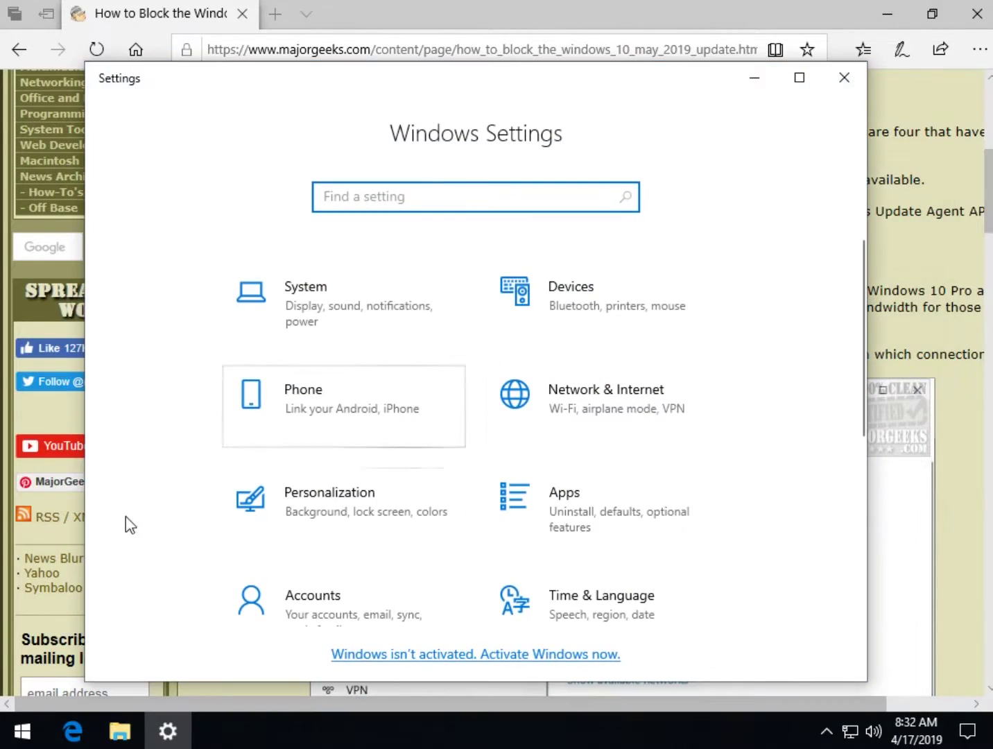
click(634, 395)
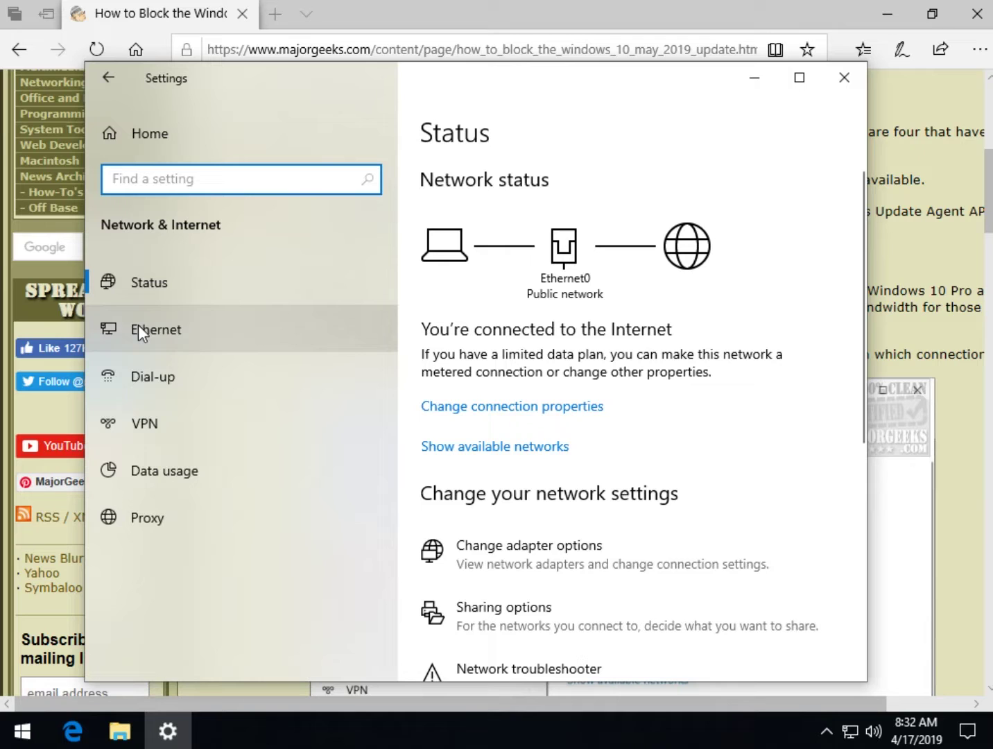
click(959, 414)
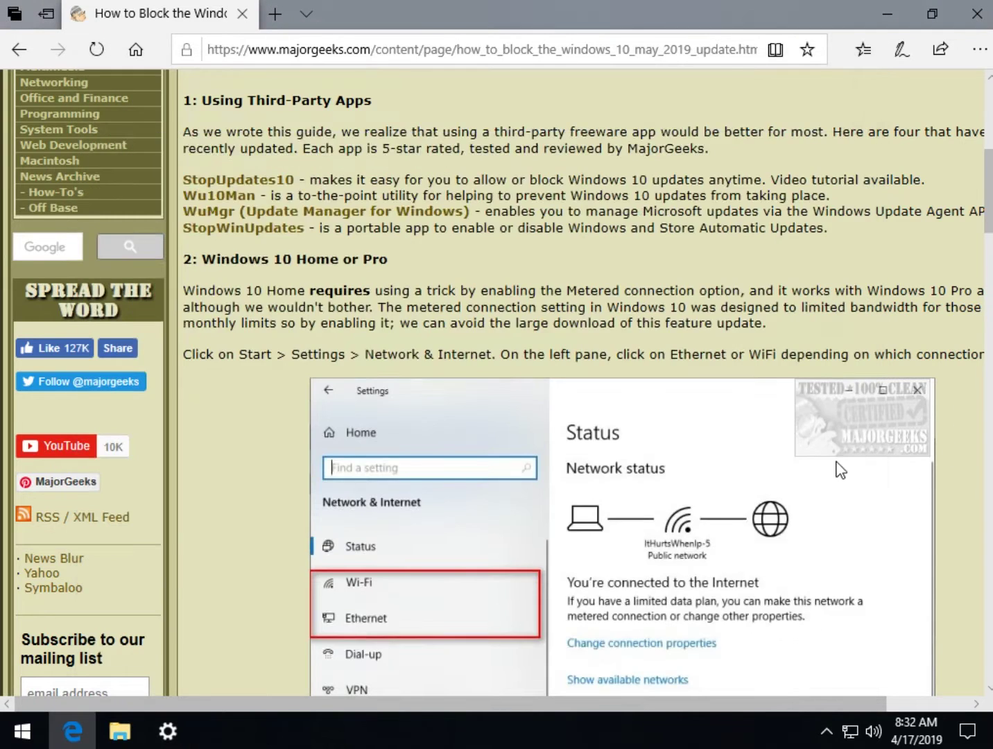
scroll(271, 324, down, 4)
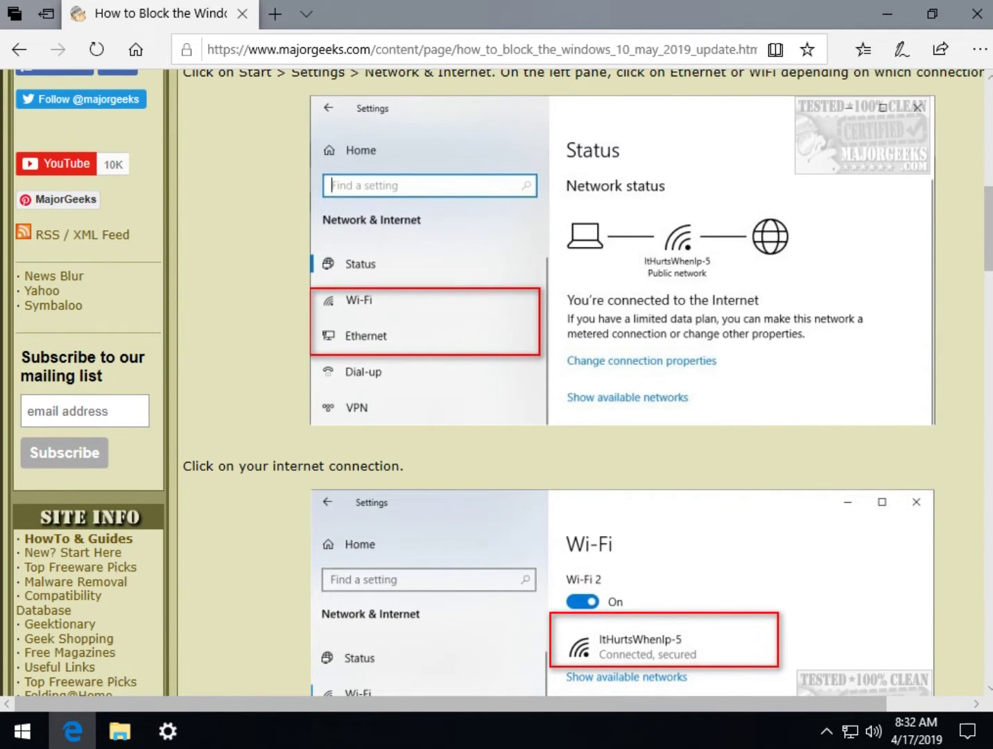
click(167, 731)
Turn the Ethernet network's metered connection on, then back off, and close Settings.
click(181, 330)
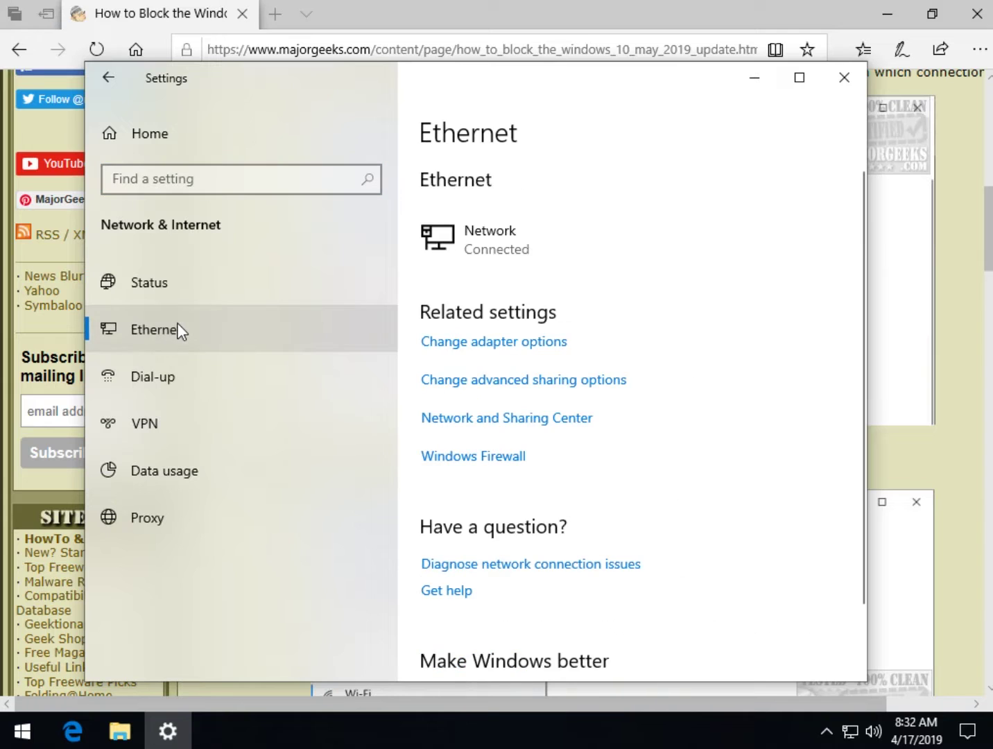
click(494, 244)
scroll(233, 445, down, 4)
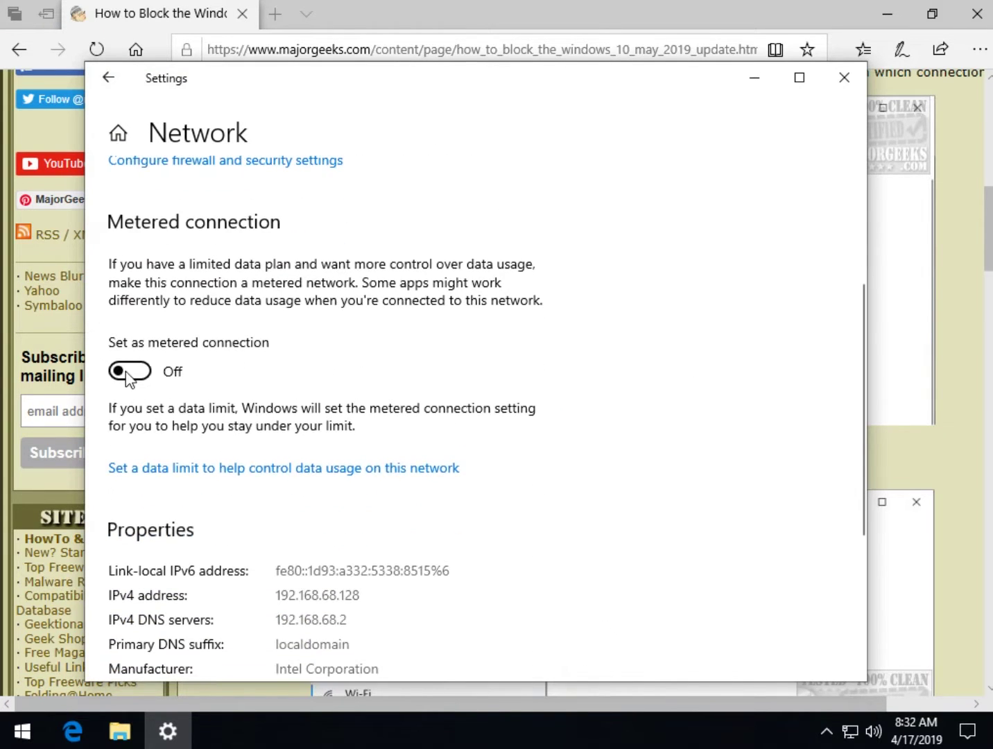
click(127, 375)
click(141, 375)
click(844, 81)
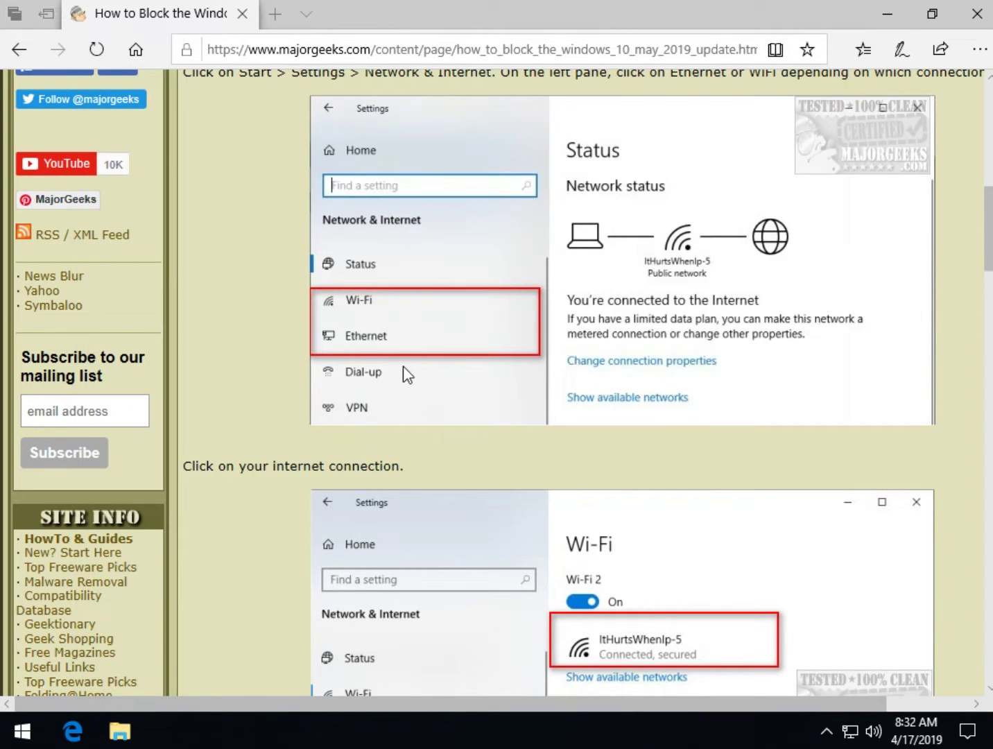
Scroll the guide to section 3, Windows 10 Pro, and bring up the Start menu.
scroll(395, 366, down, 2)
scroll(365, 350, down, 4)
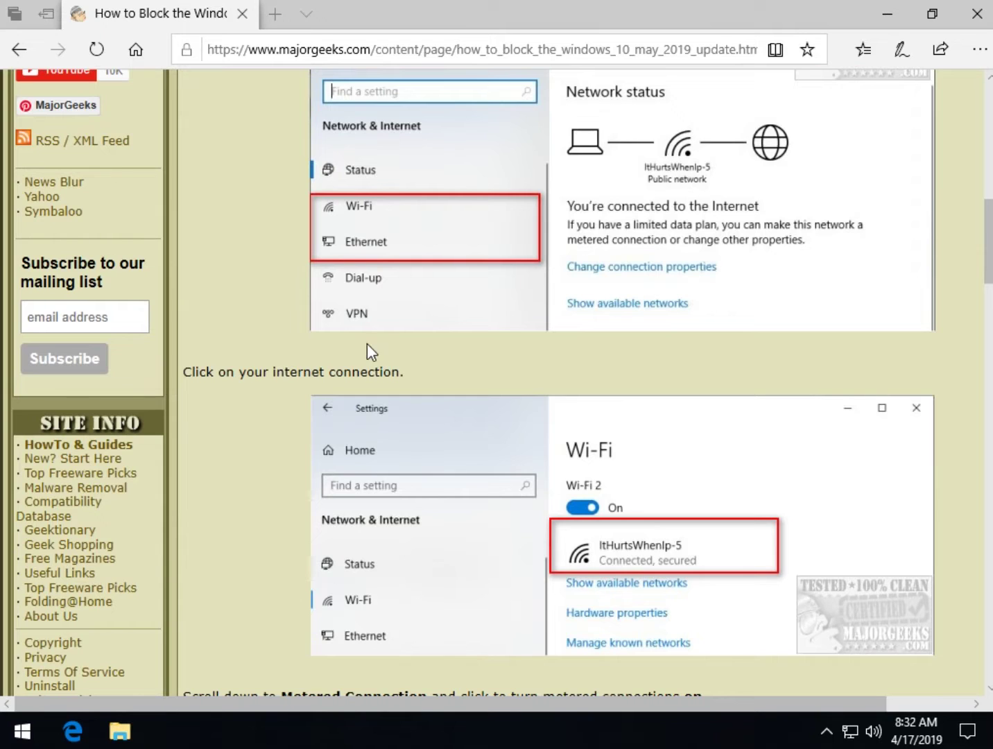
scroll(365, 403, down, 4)
scroll(365, 403, down, 6)
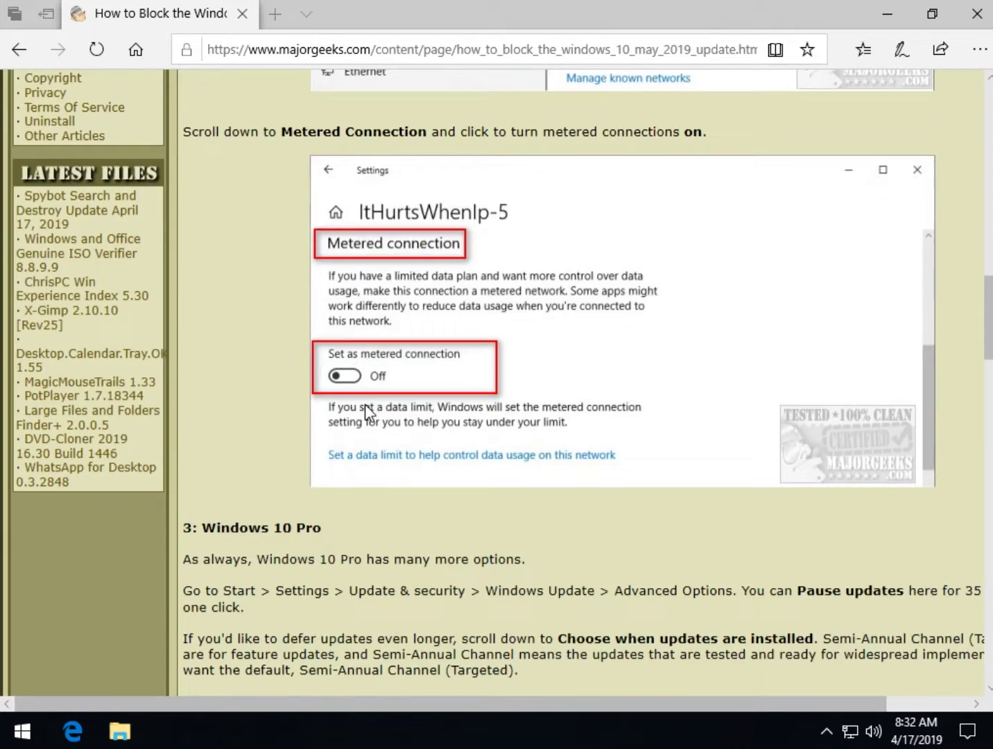
scroll(281, 415, down, 2)
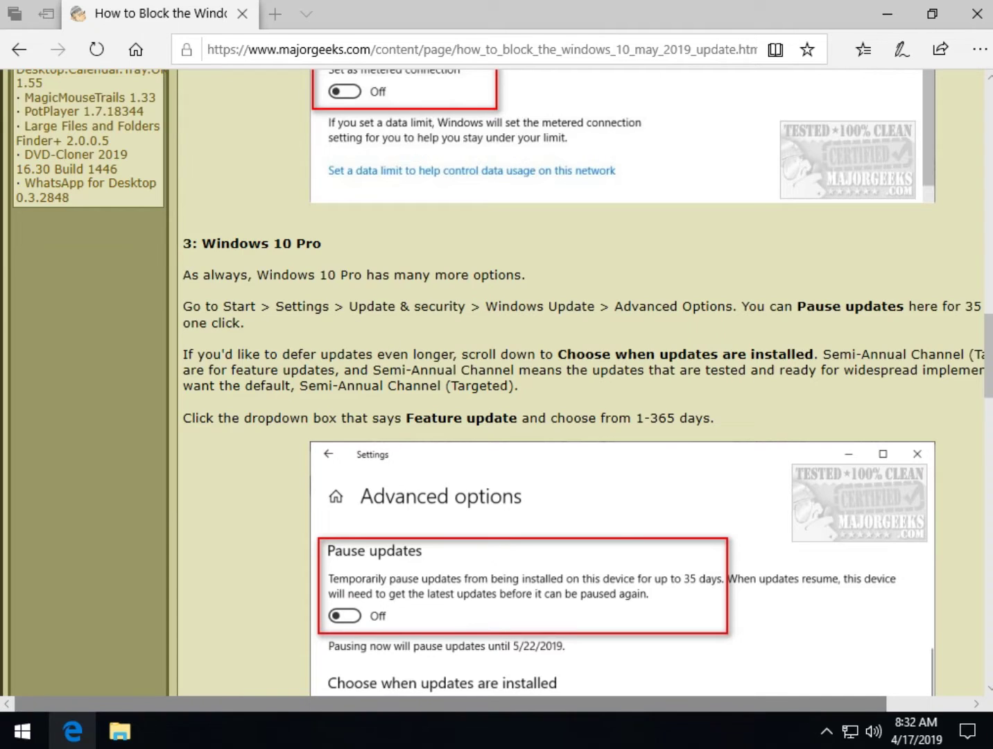
click(21, 729)
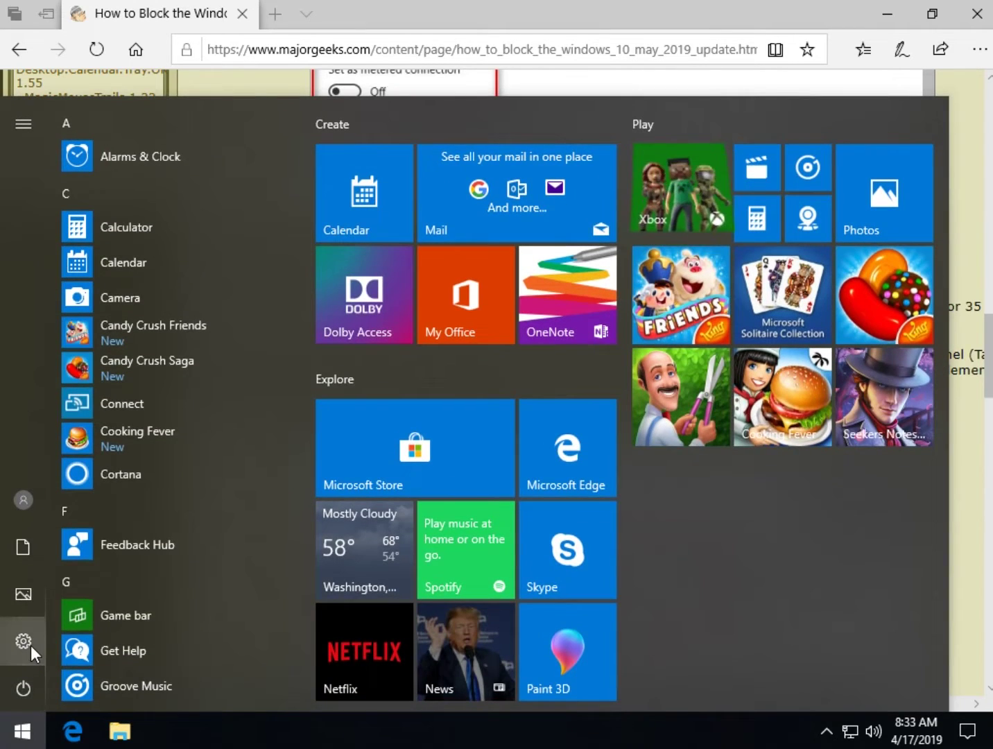
Go to Update & Security's Advanced options and view the branch readiness and deferral settings.
click(31, 644)
scroll(405, 485, down, 3)
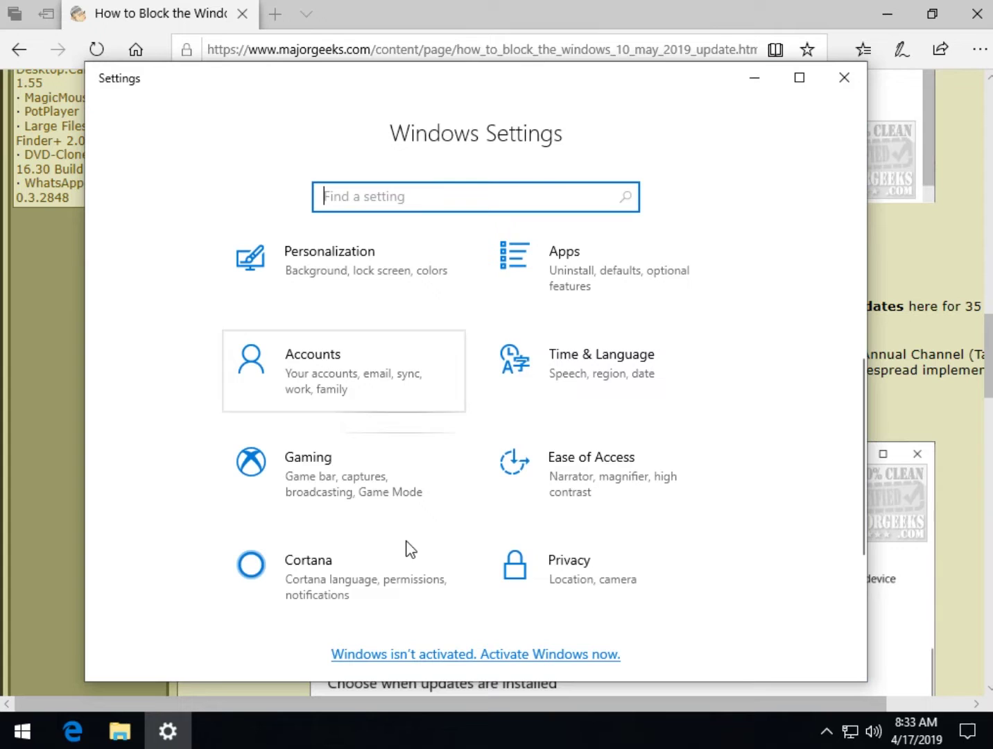
scroll(452, 564, down, 2)
click(350, 545)
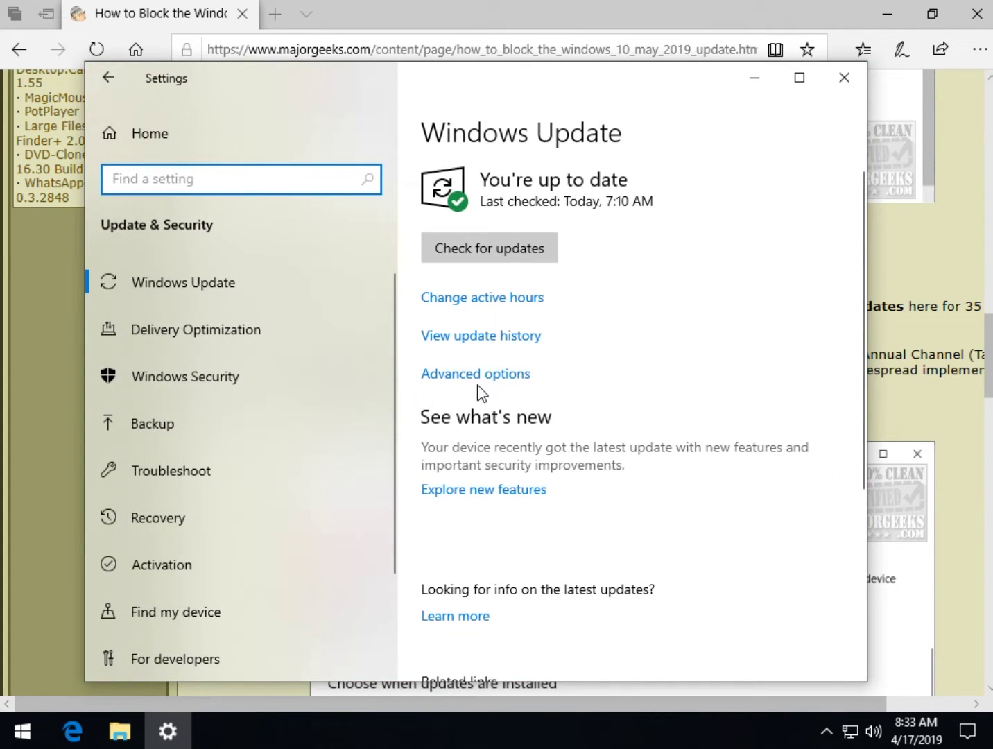
click(470, 380)
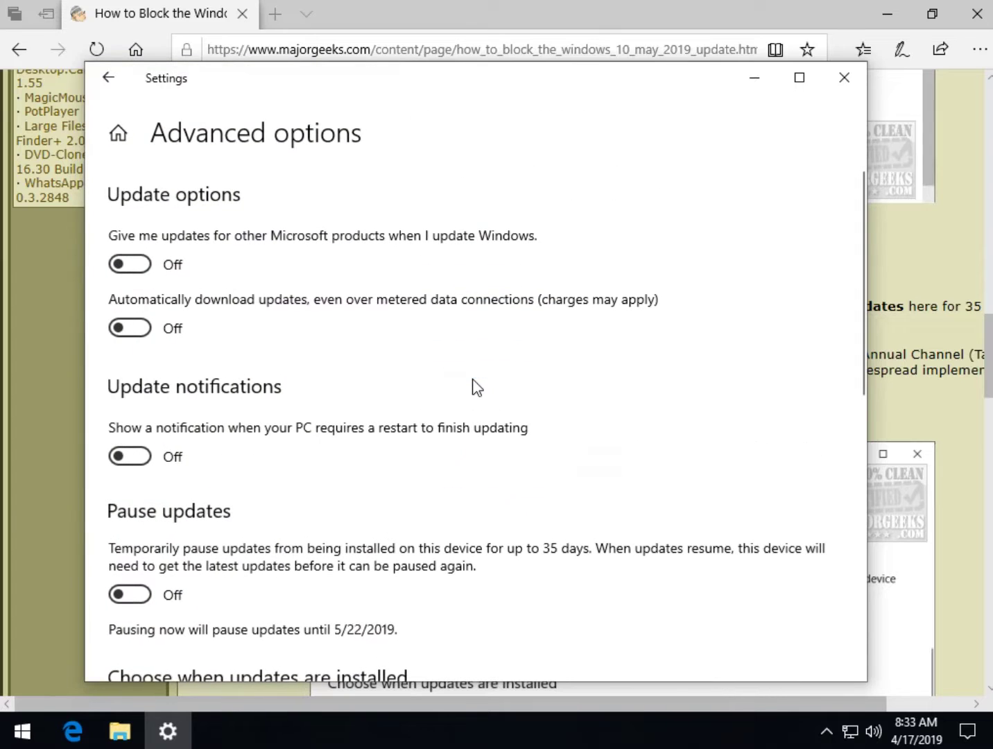
scroll(472, 386, down, 5)
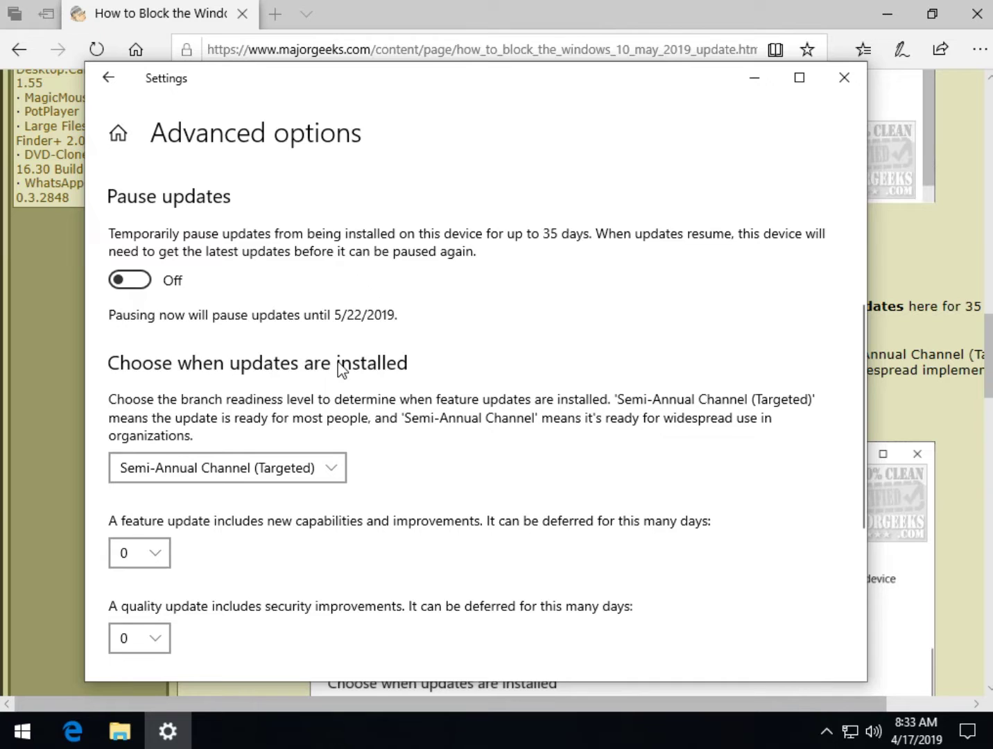
scroll(448, 421, down, 3)
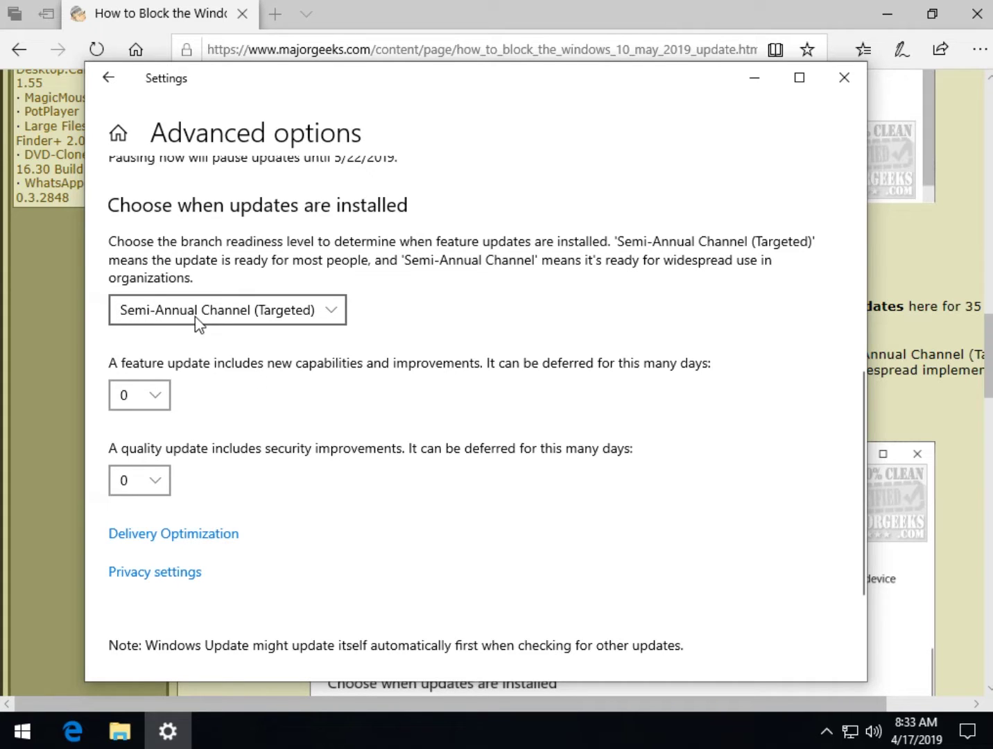
Keep Semi-Annual Channel (Targeted) and 0-day feature deferral, then close the Settings window.
click(291, 318)
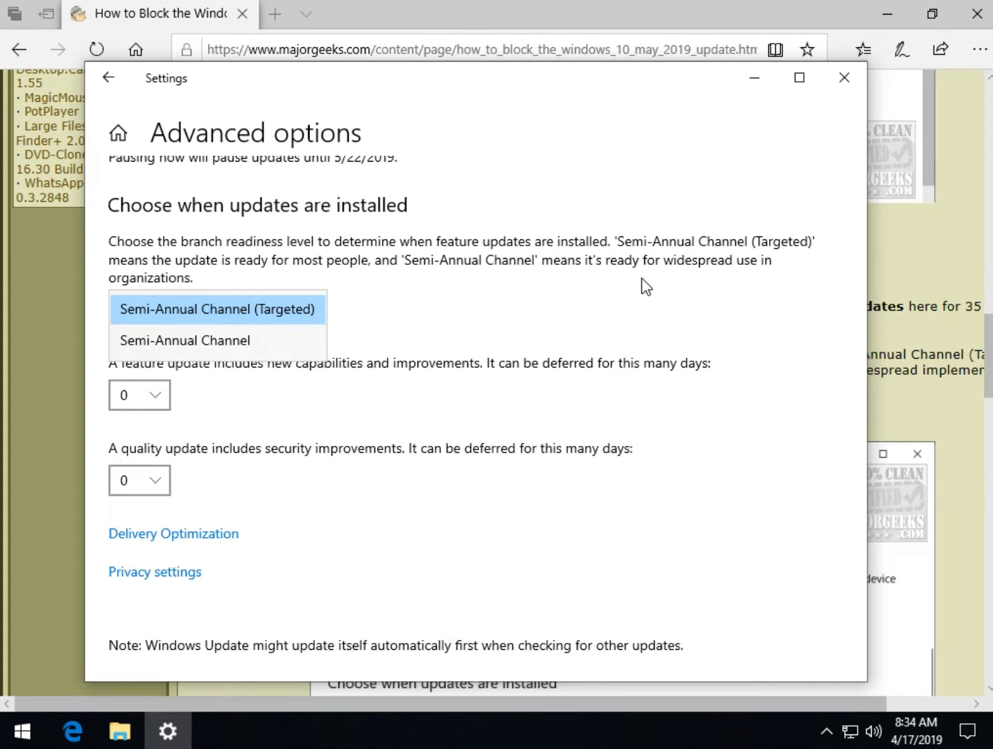
click(187, 317)
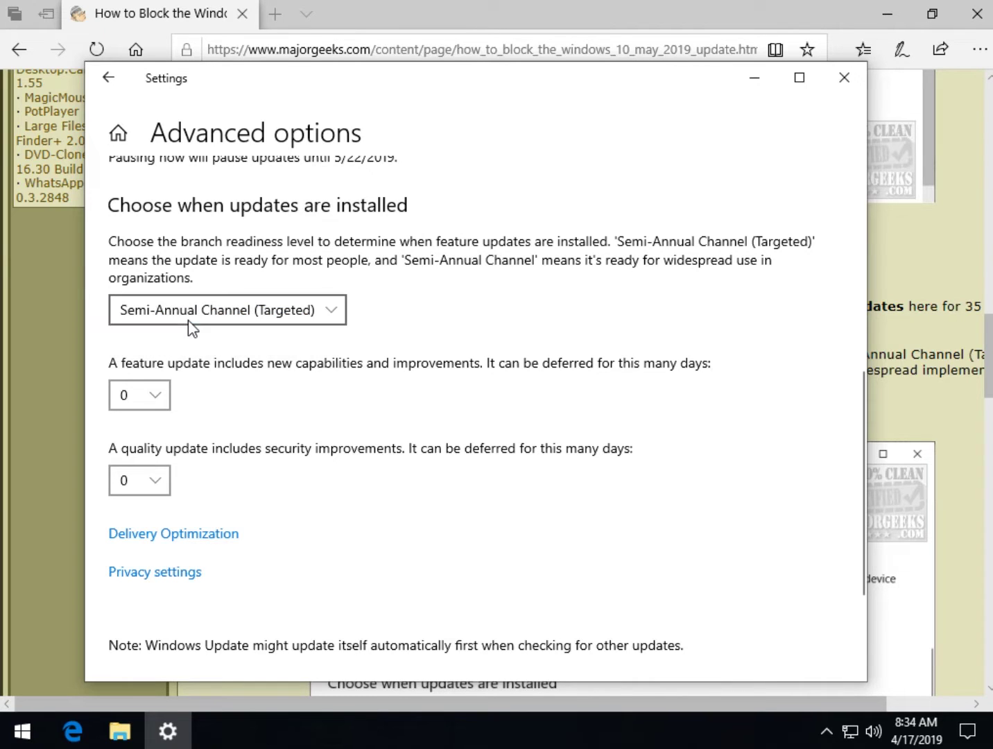
click(164, 400)
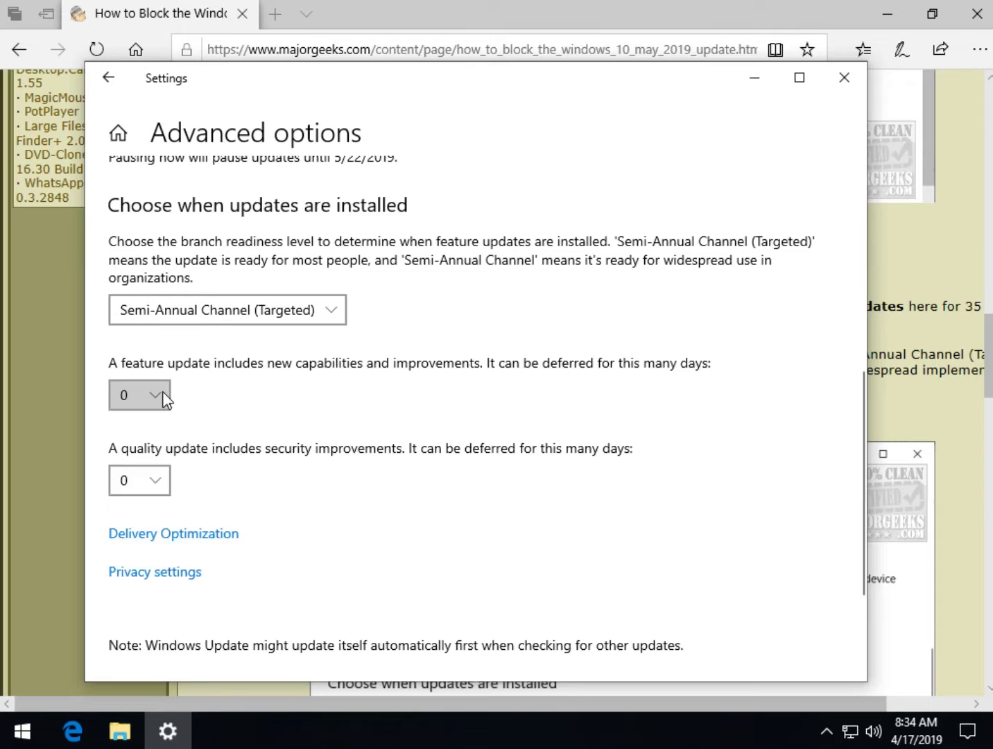
drag(185, 395, 208, 386)
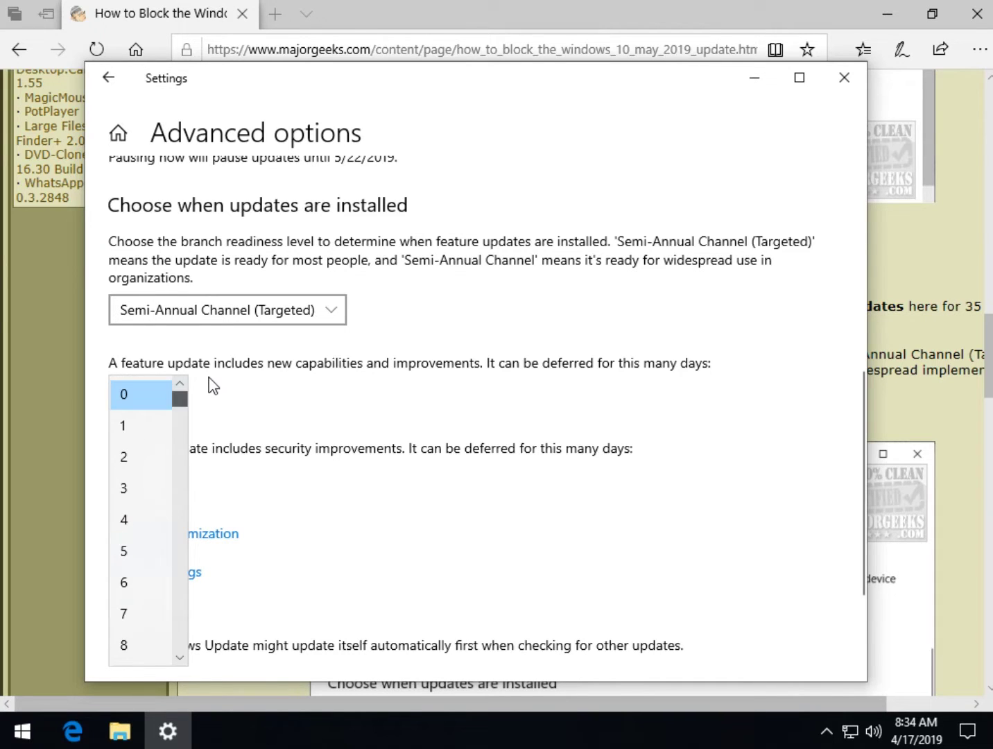
click(369, 399)
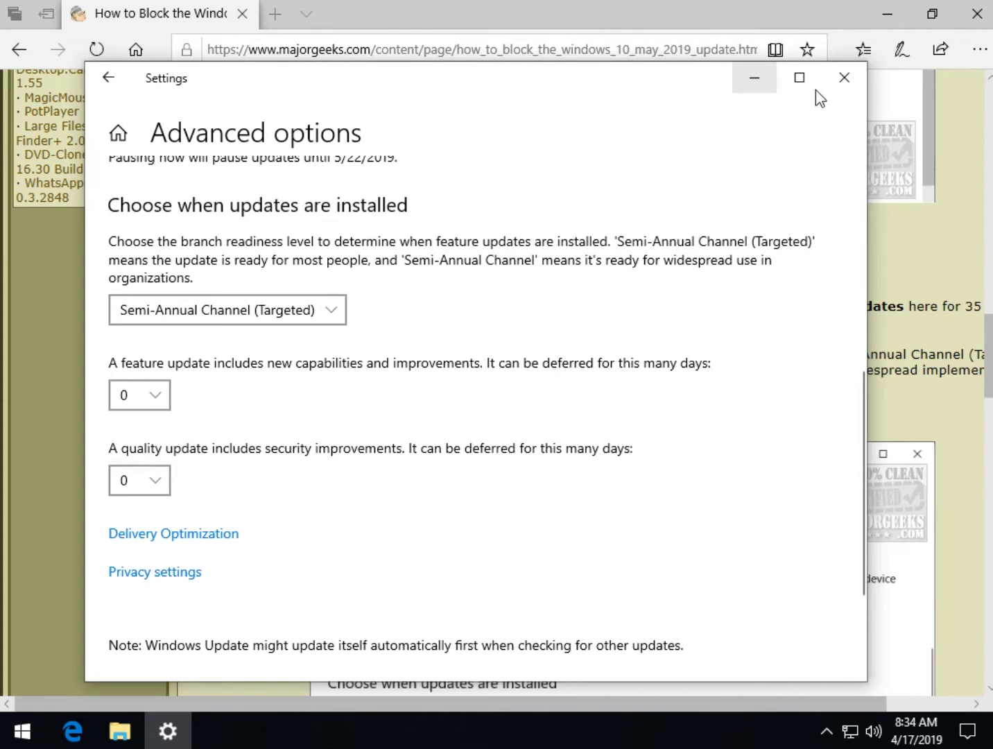
click(855, 89)
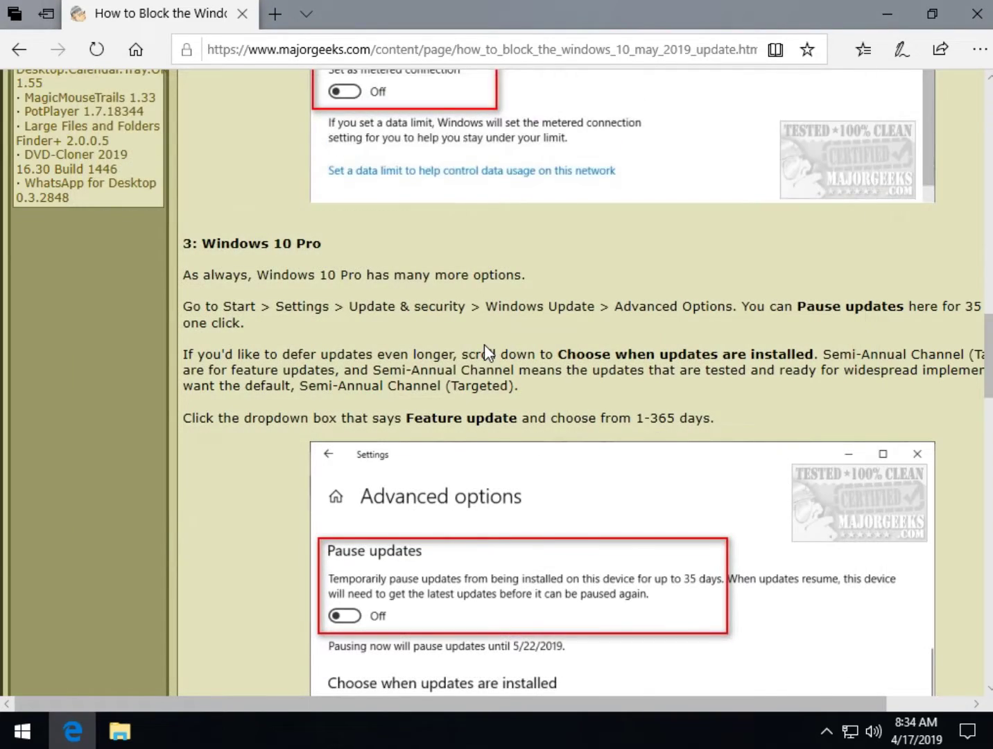
Scroll the guide to '4: Using Group Policy Editor' and its 390-day deferral screenshot.
scroll(483, 347, down, 7)
scroll(459, 355, down, 5)
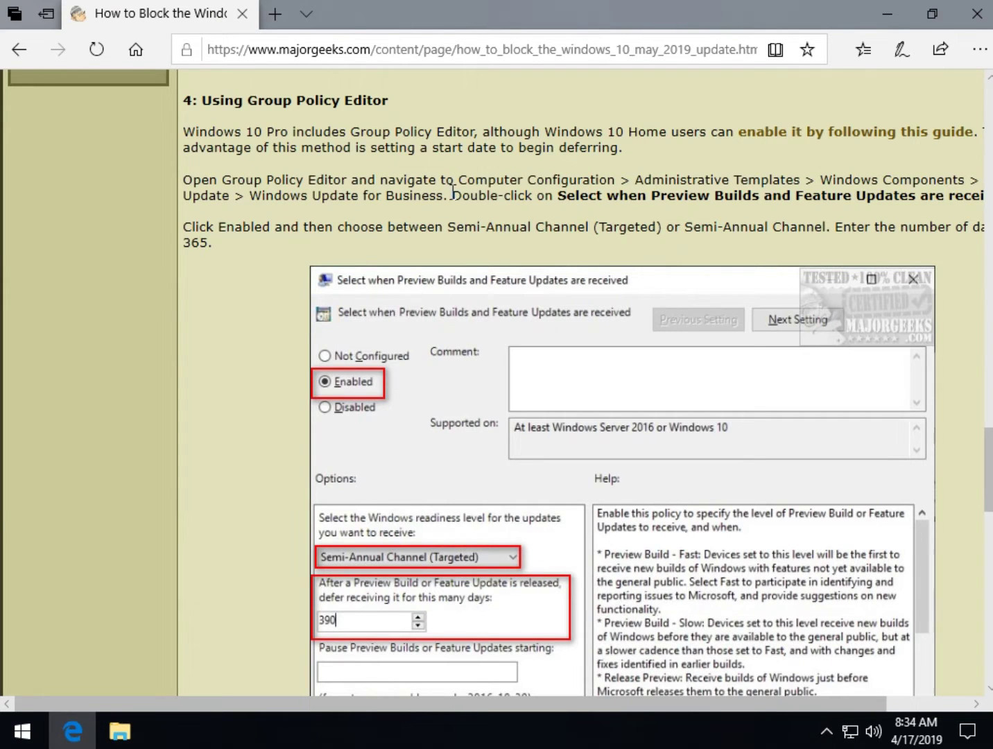
scroll(467, 198, up, 5)
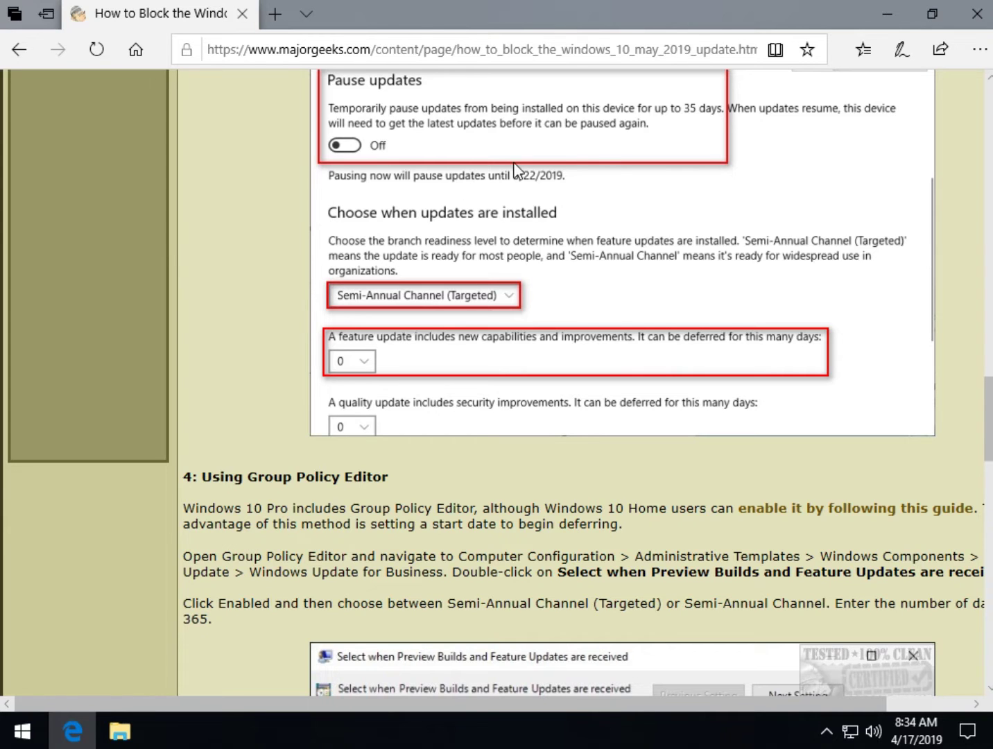
scroll(526, 315, down, 4)
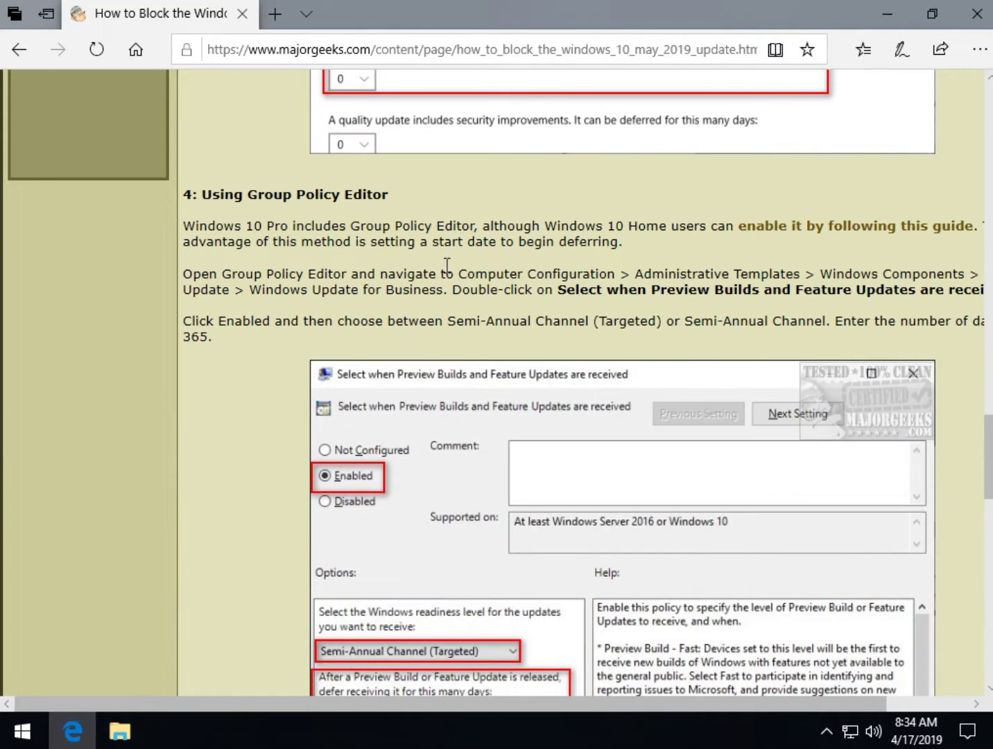
Open the 'enable it by following this guide' link and skim the gpedit Home Edition article.
click(802, 235)
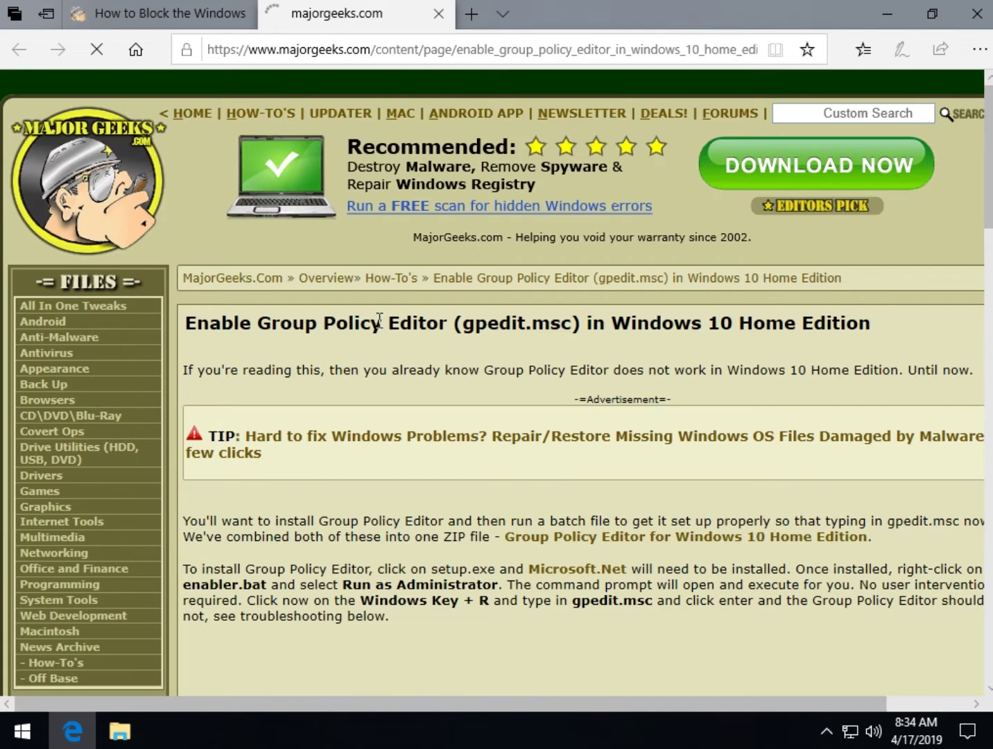
scroll(392, 368, down, 2)
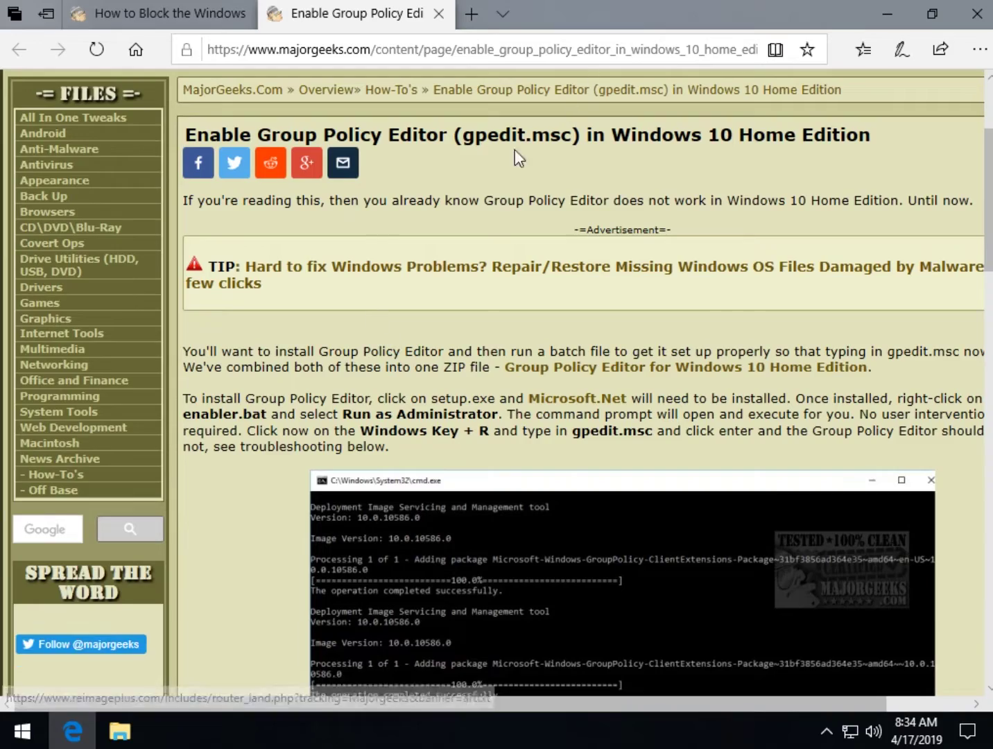
scroll(330, 387, down, 4)
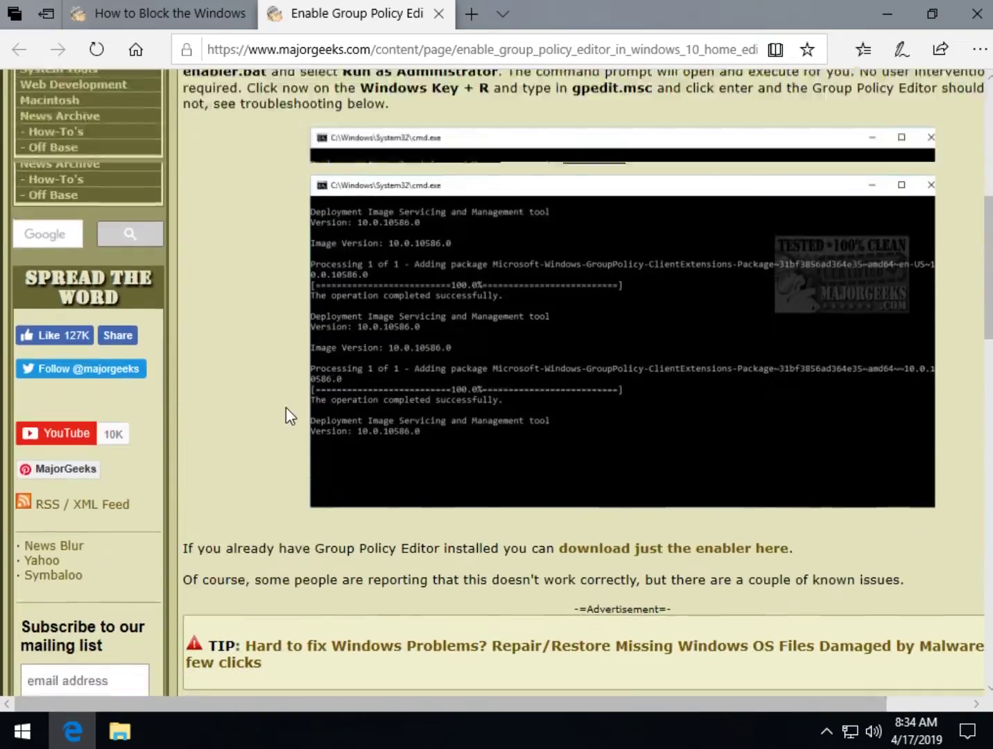
scroll(286, 408, down, 20)
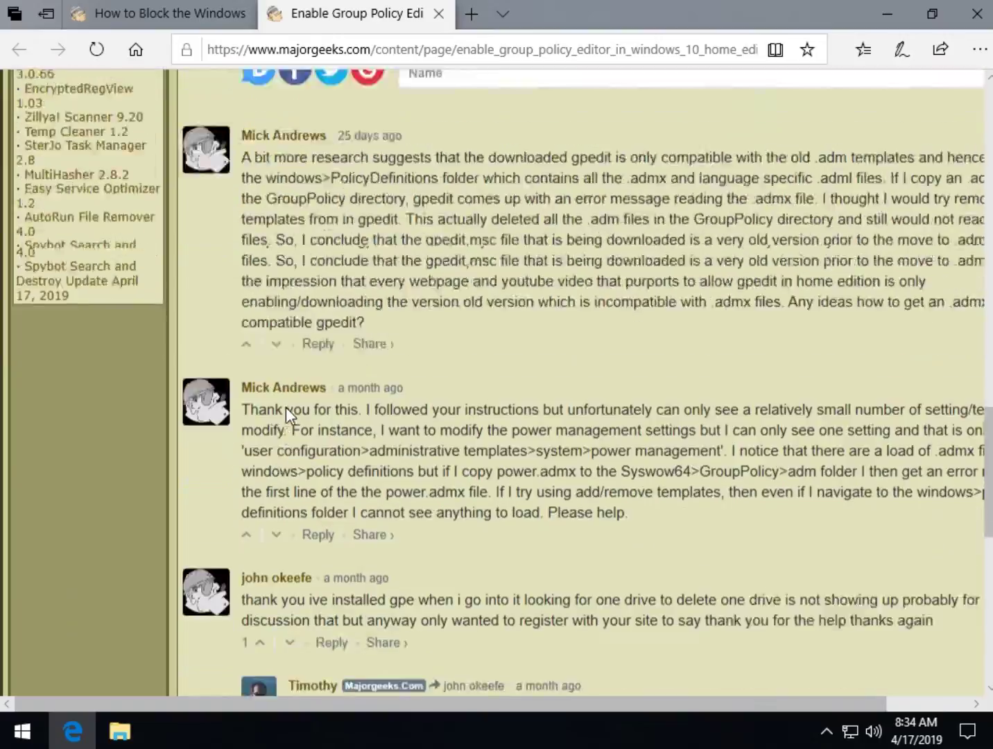
scroll(285, 407, up, 4)
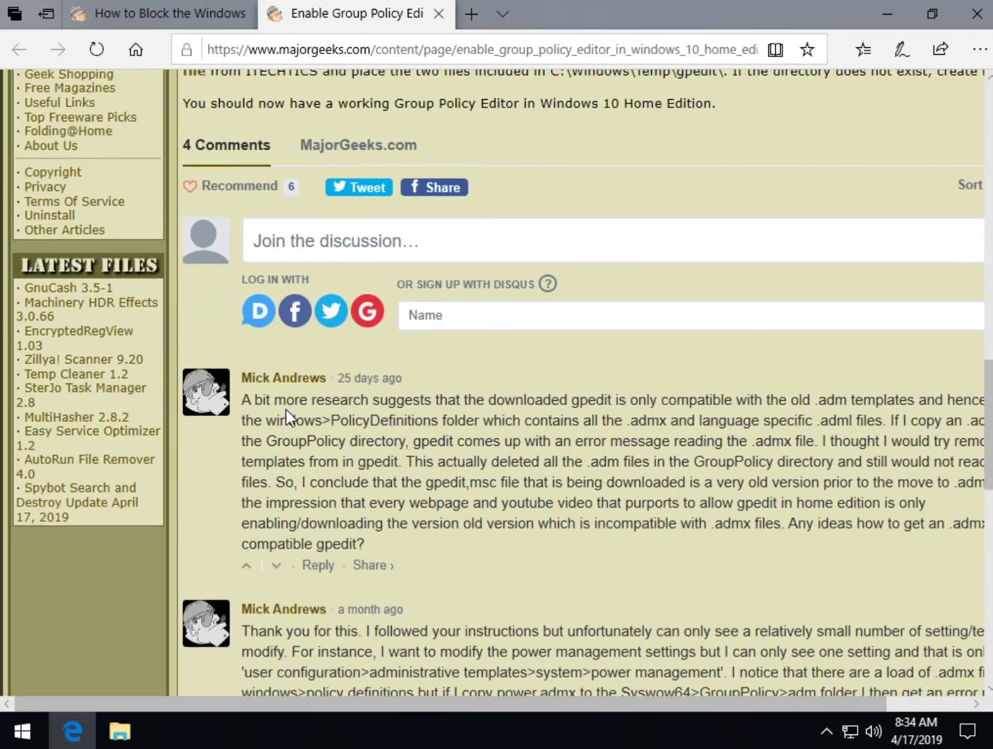
scroll(285, 409, up, 12)
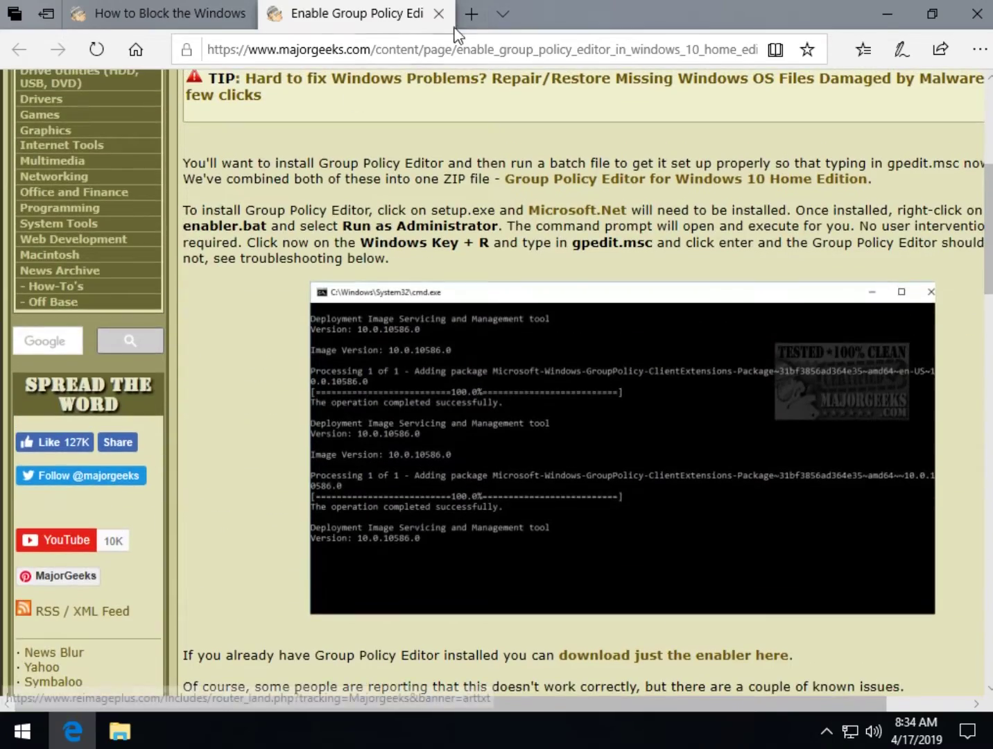
Close the gpedit Home Edition tab and return to the '4: Using Group Policy Editor' section.
click(439, 14)
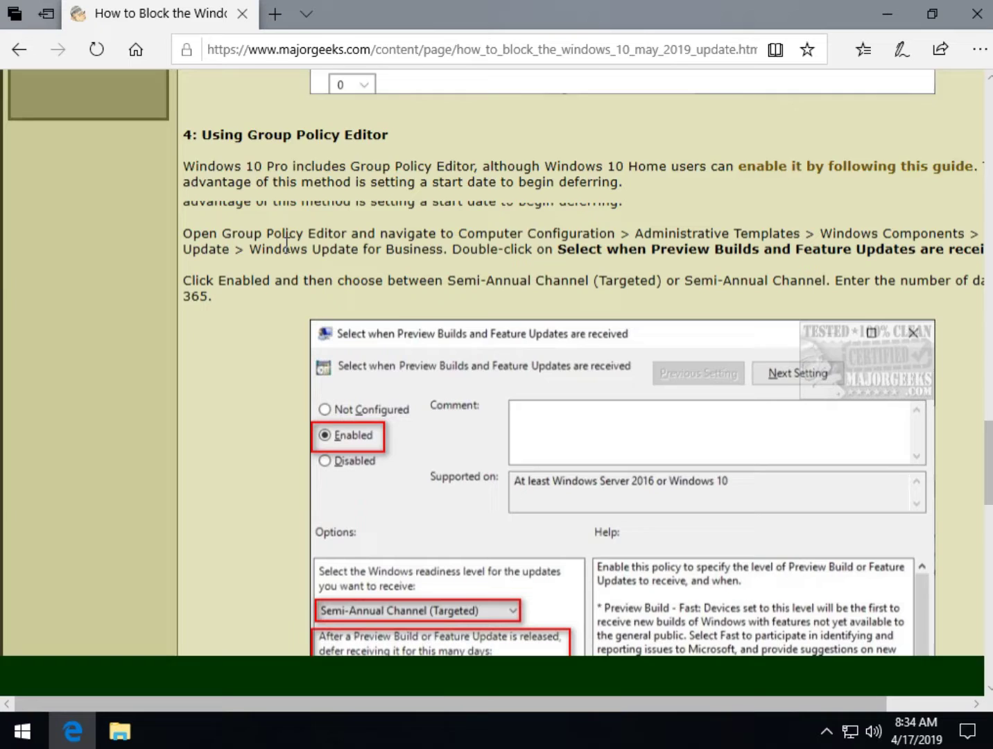
scroll(240, 279, down, 2)
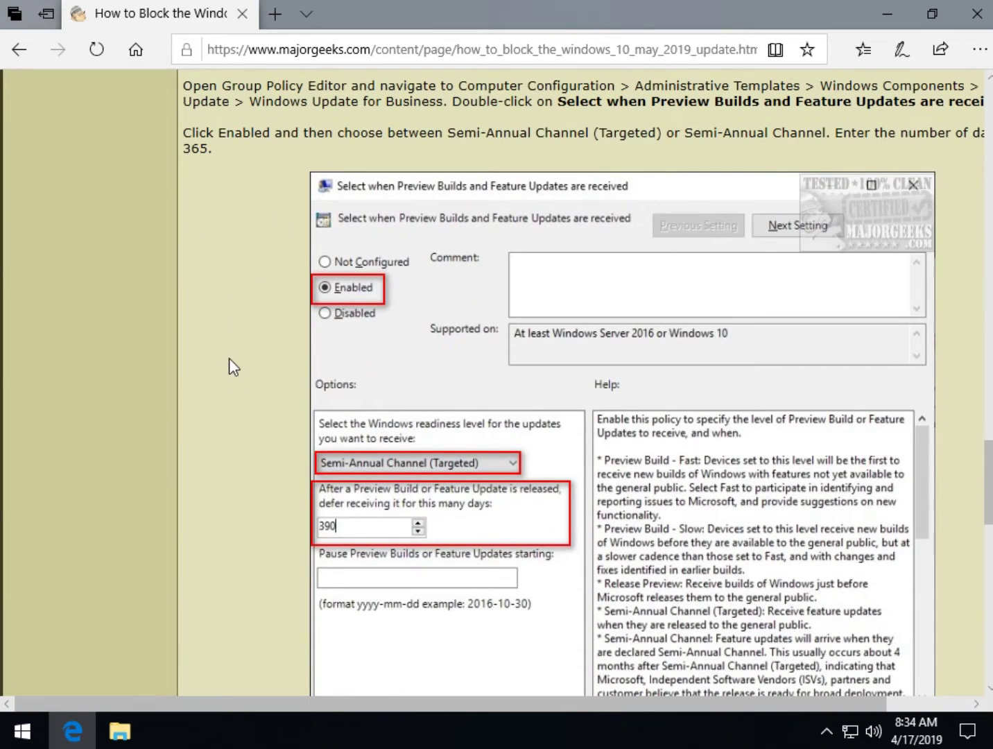
scroll(243, 283, up, 1)
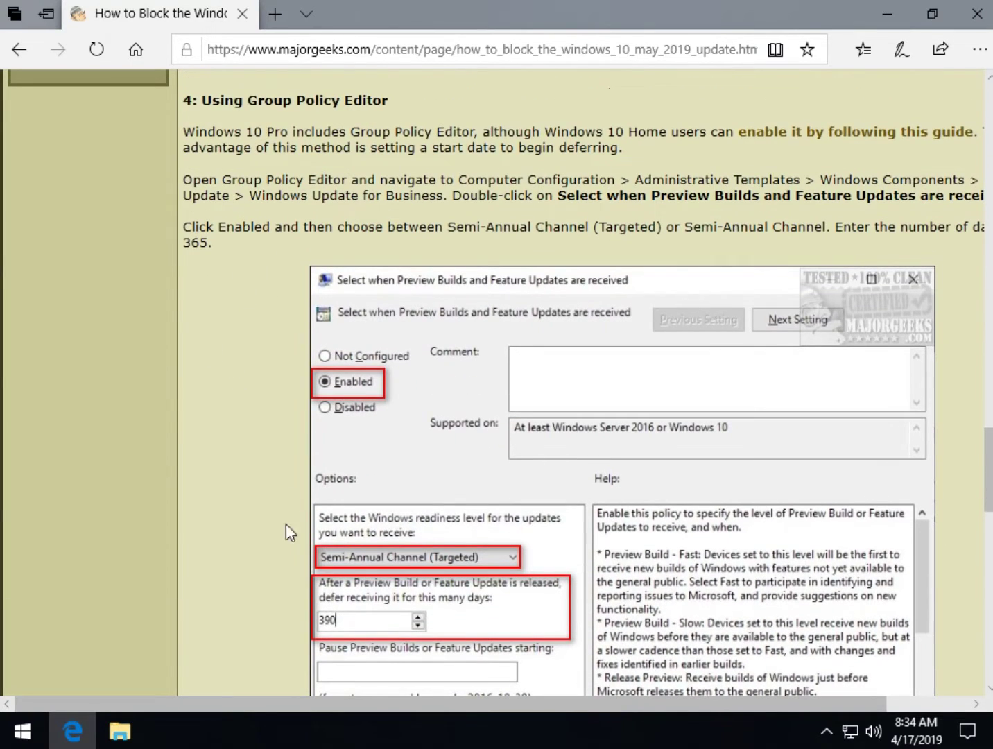
Run gpedit.msc from the Win+R Run dialog.
key(super+r)
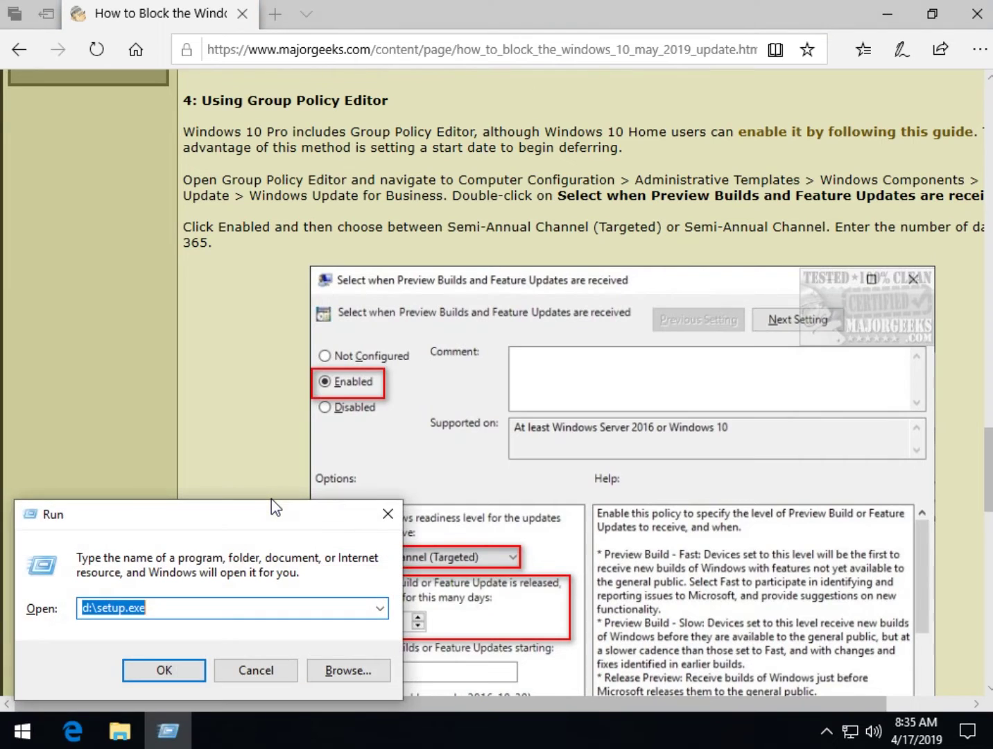
text(g)
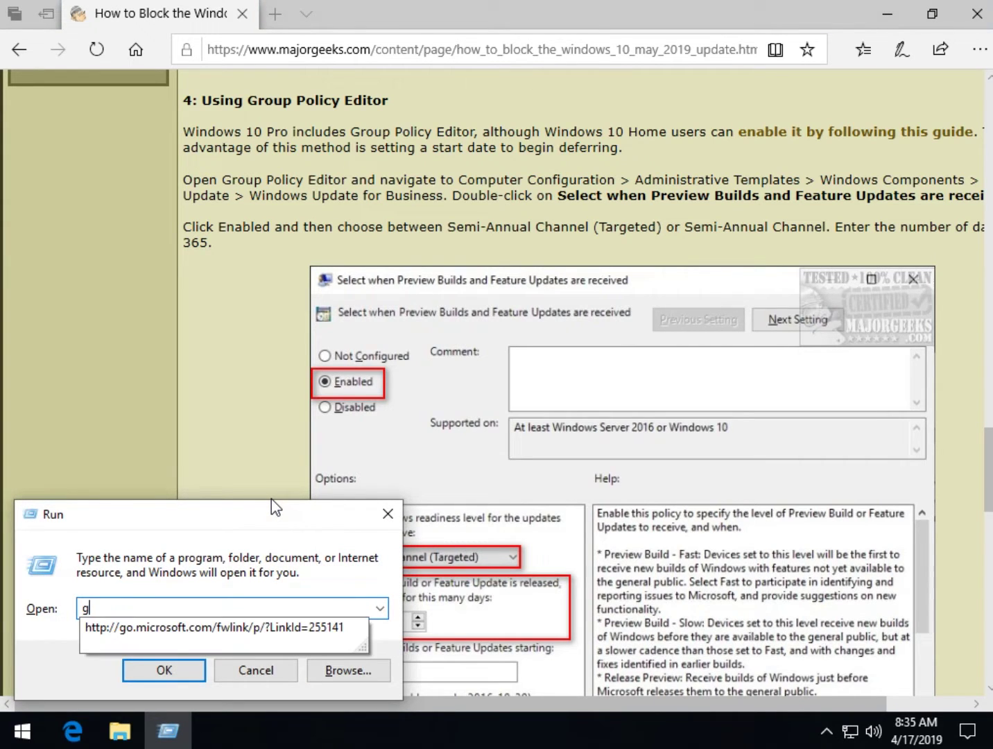
text(pedit.)
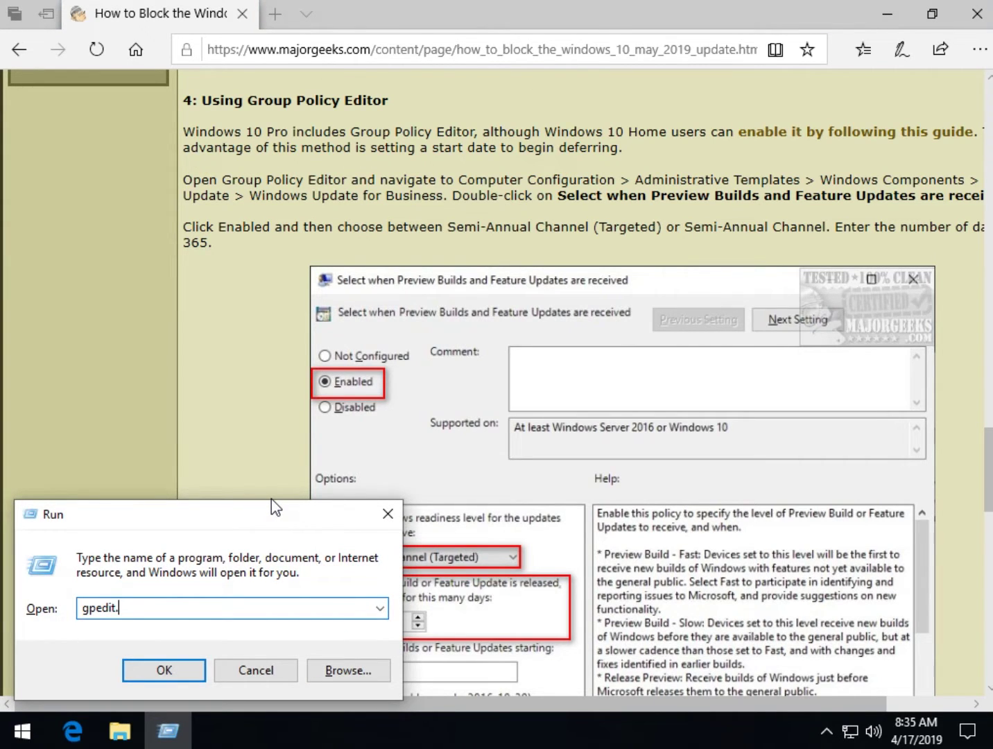
text(msc)
key(Return)
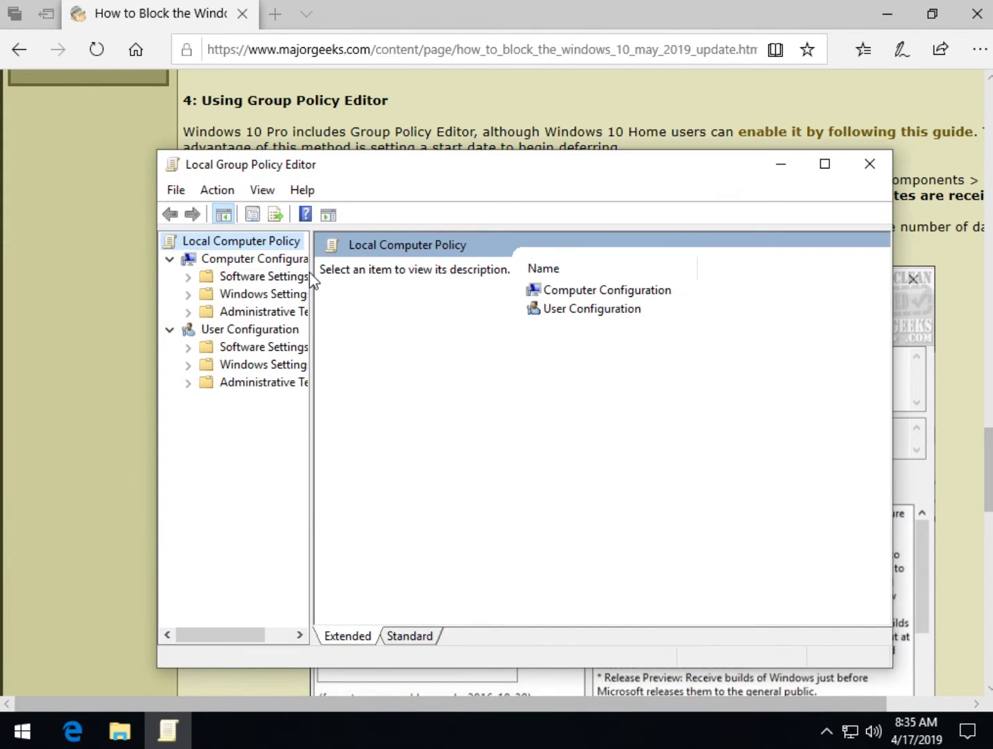
Navigate to Administrative Templates > Windows Components > Windows Update > Windows Update for Business and select Preview Builds and Feature Updates.
drag(311, 278, 382, 277)
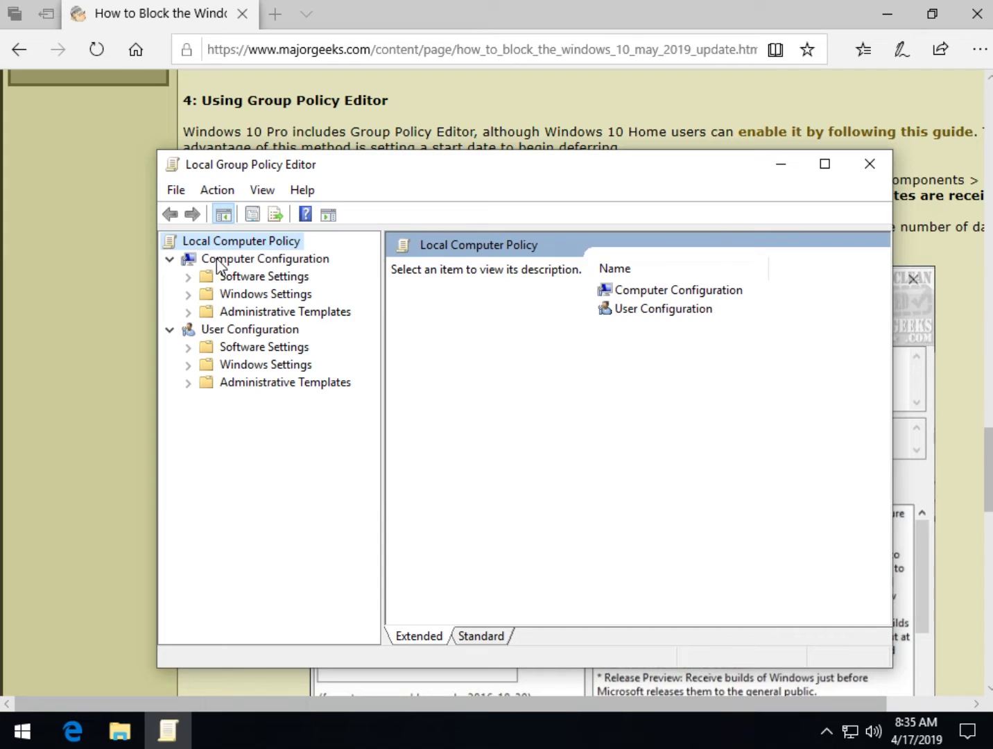
click(189, 312)
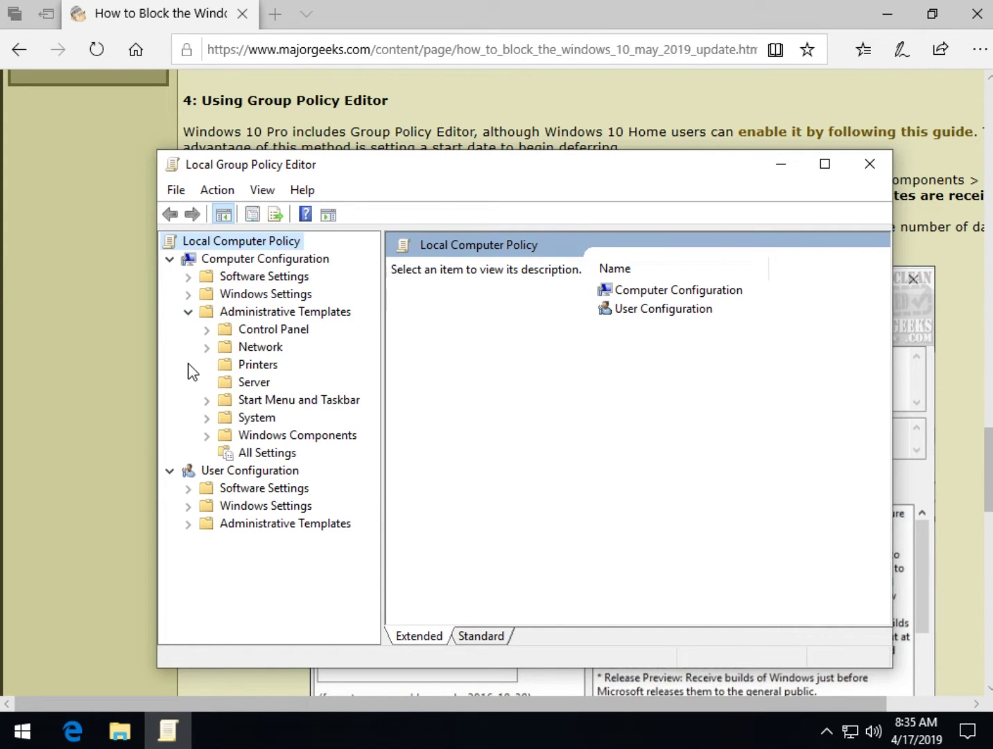
click(207, 436)
scroll(231, 416, down, 20)
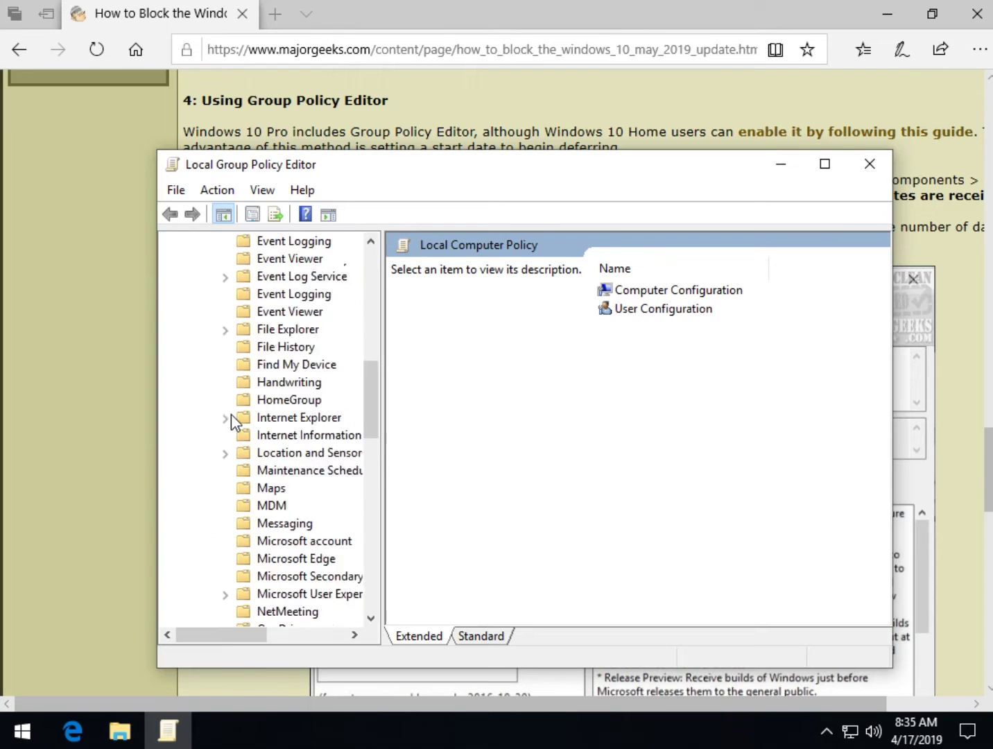
scroll(231, 421, down, 2)
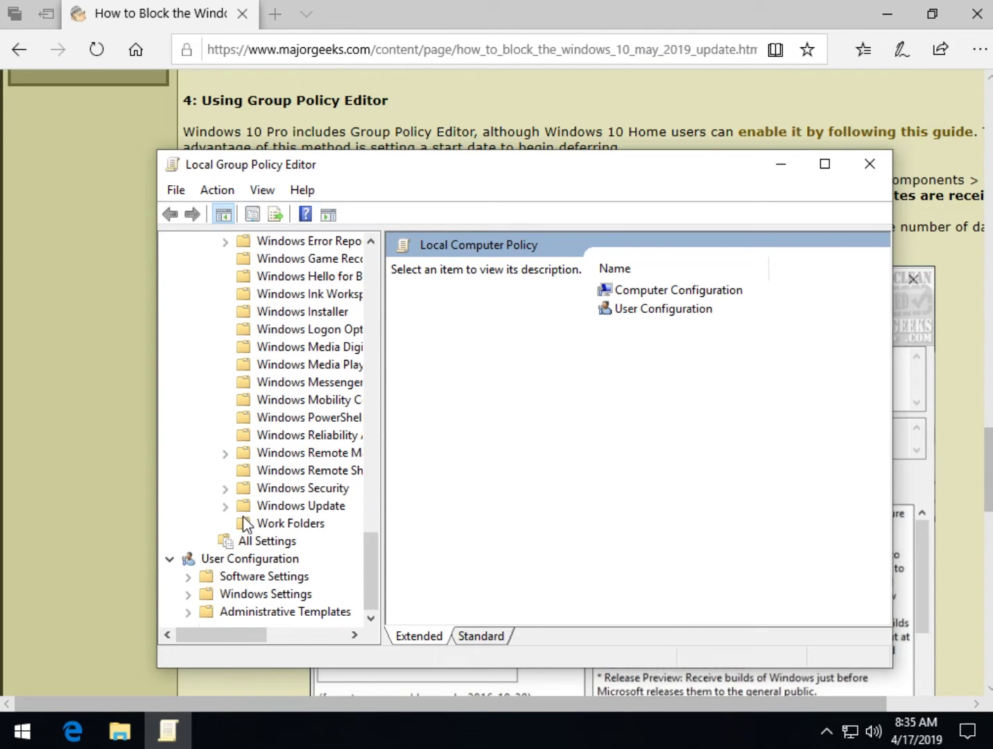
click(226, 507)
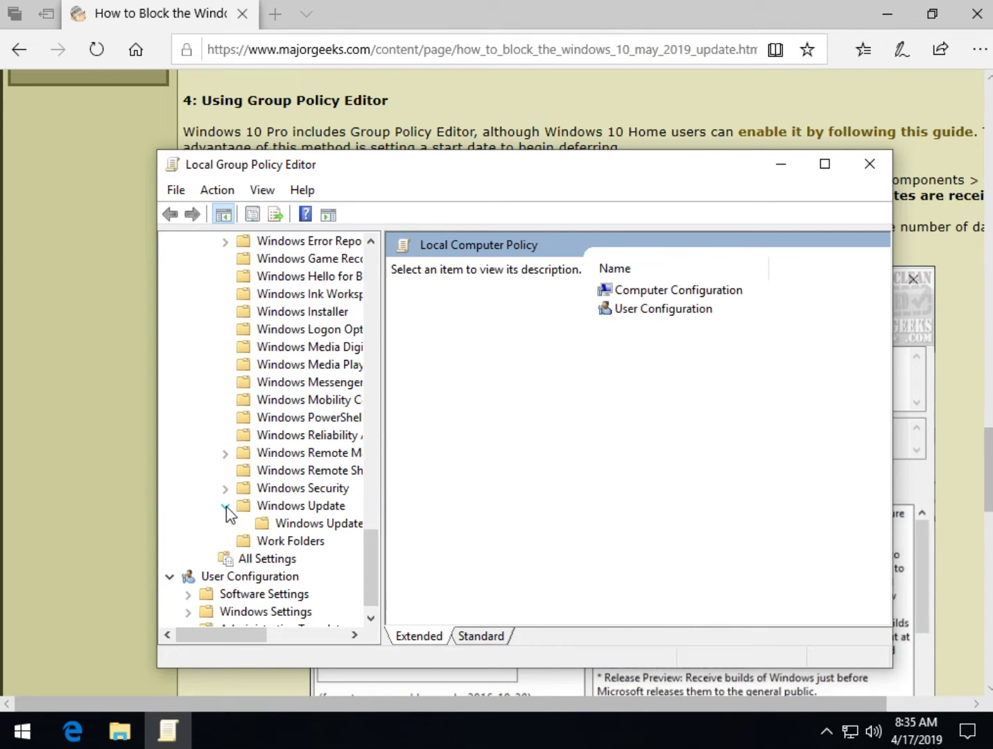
click(301, 529)
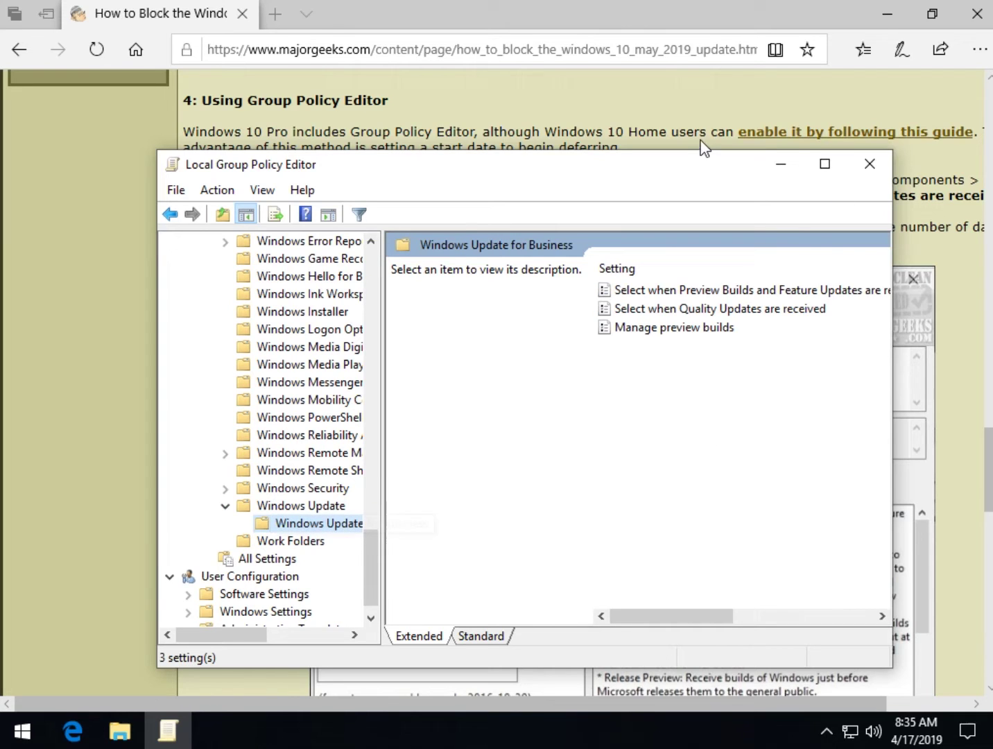
drag(693, 172, 632, 95)
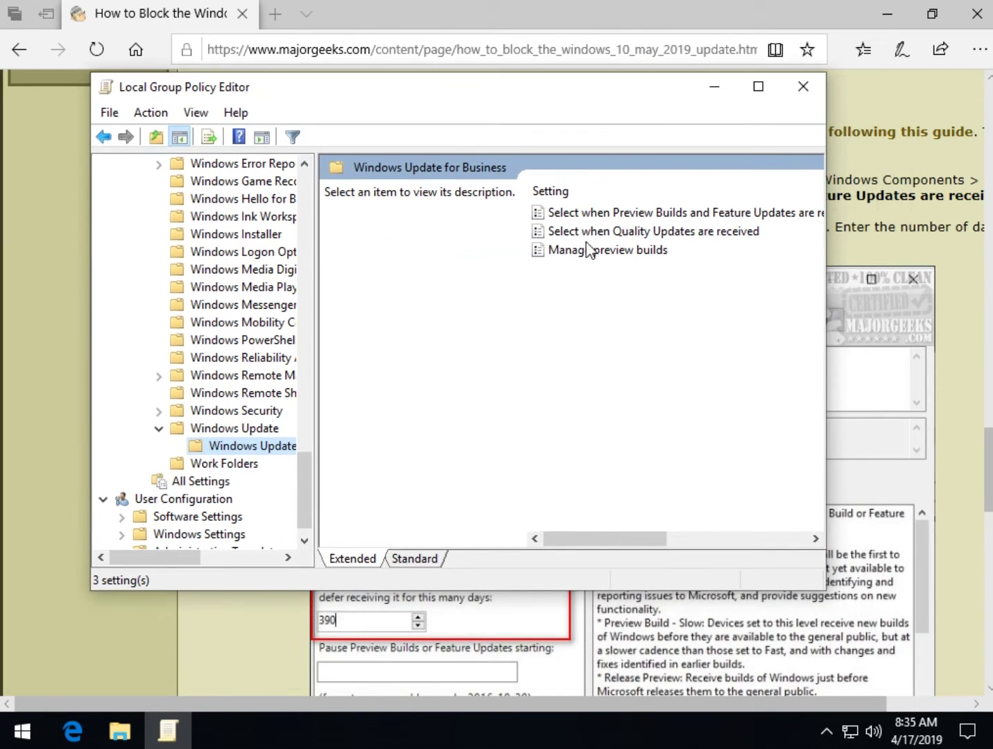
click(616, 212)
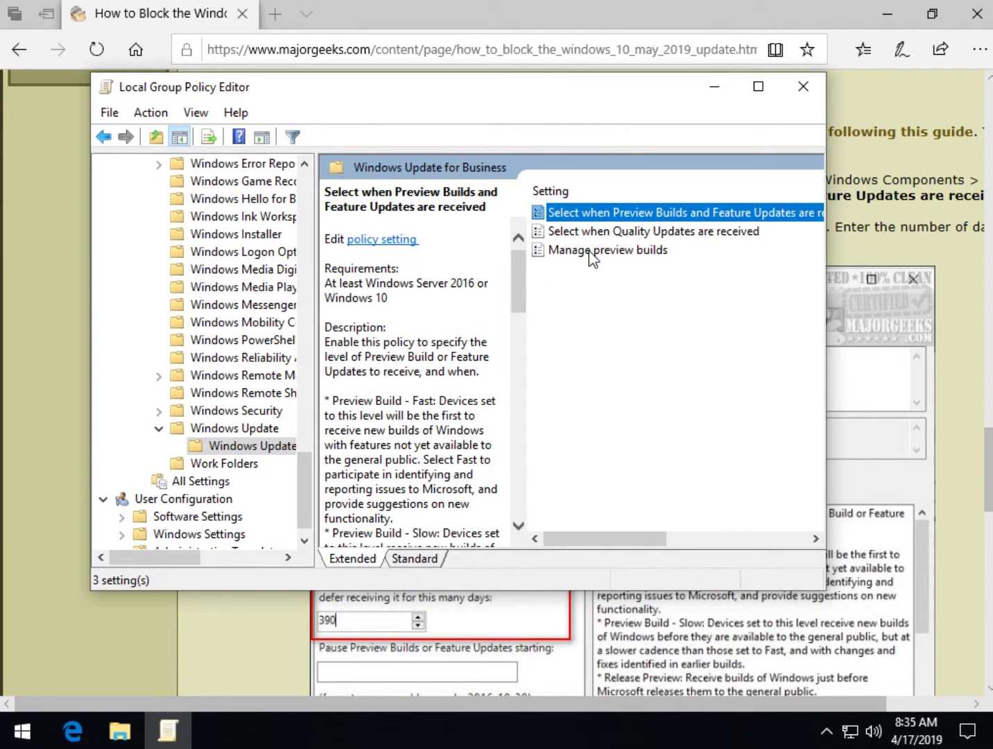
Enable 'Select when Preview Builds and Feature Updates are received' with the Semi-Annual Channel (Targeted) readiness level.
double_click(645, 217)
drag(546, 148, 506, 31)
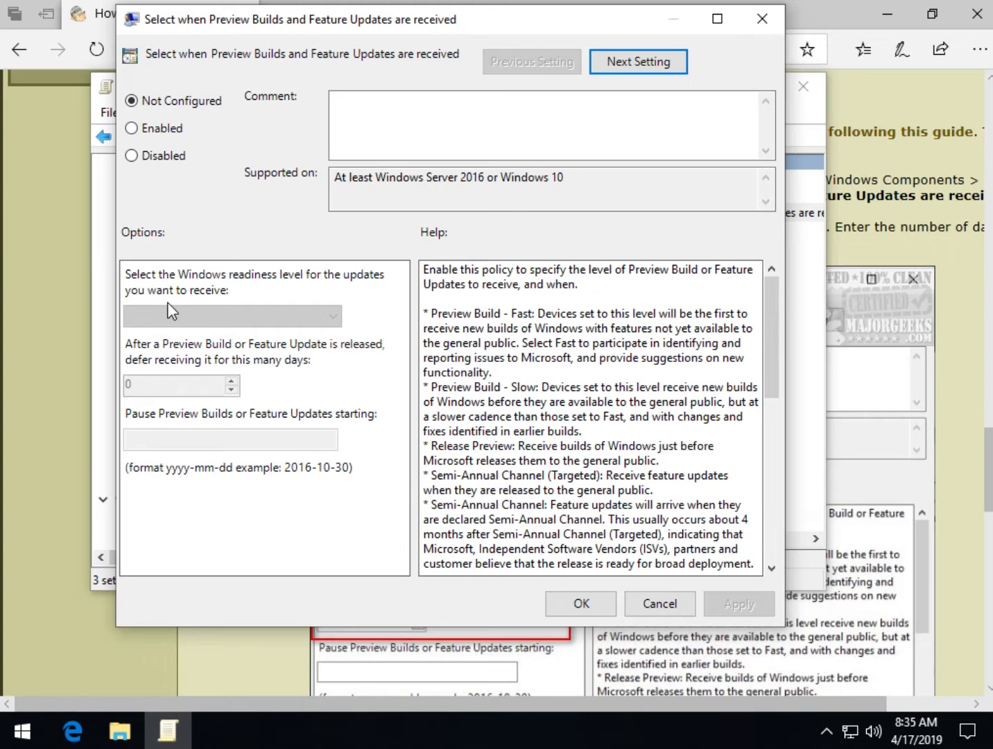
click(159, 134)
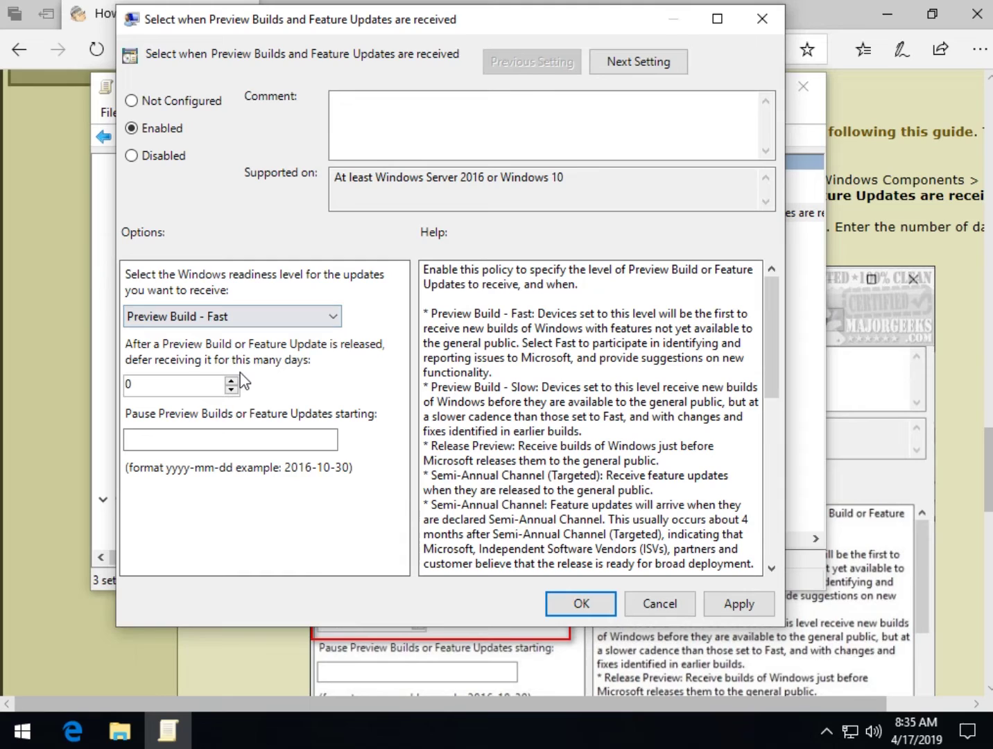
click(278, 314)
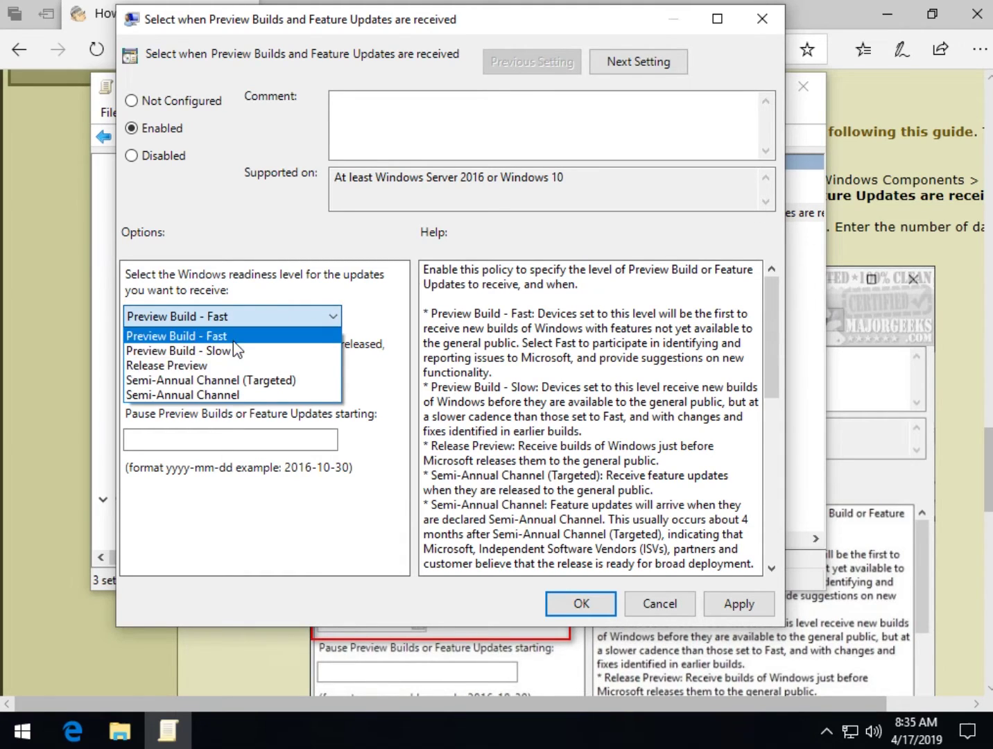
click(235, 382)
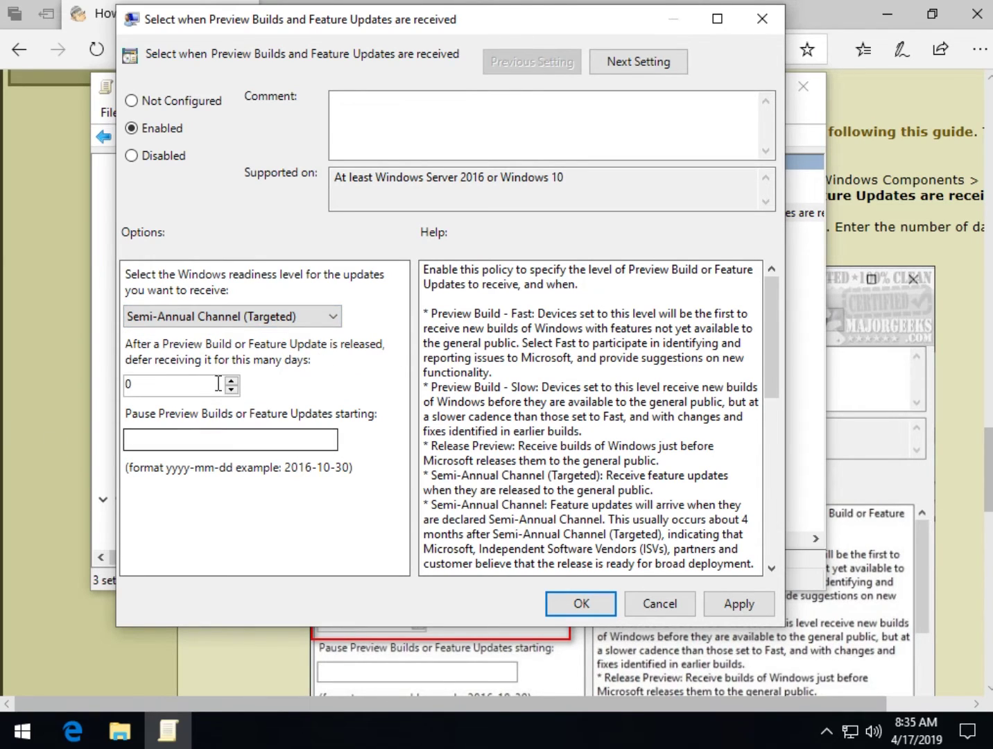
Change the feature-update deferral days from 0 to 365, then 30, then 45.
drag(169, 386, 97, 392)
text(365)
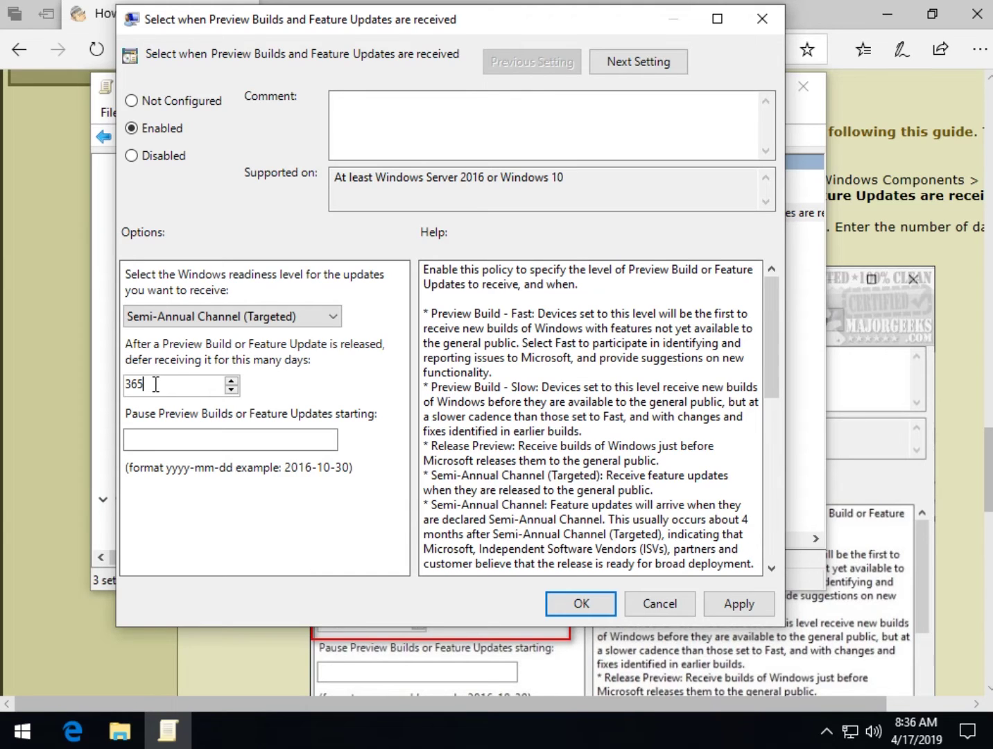
drag(155, 386, 110, 381)
text(30)
drag(147, 384, 95, 386)
text(45)
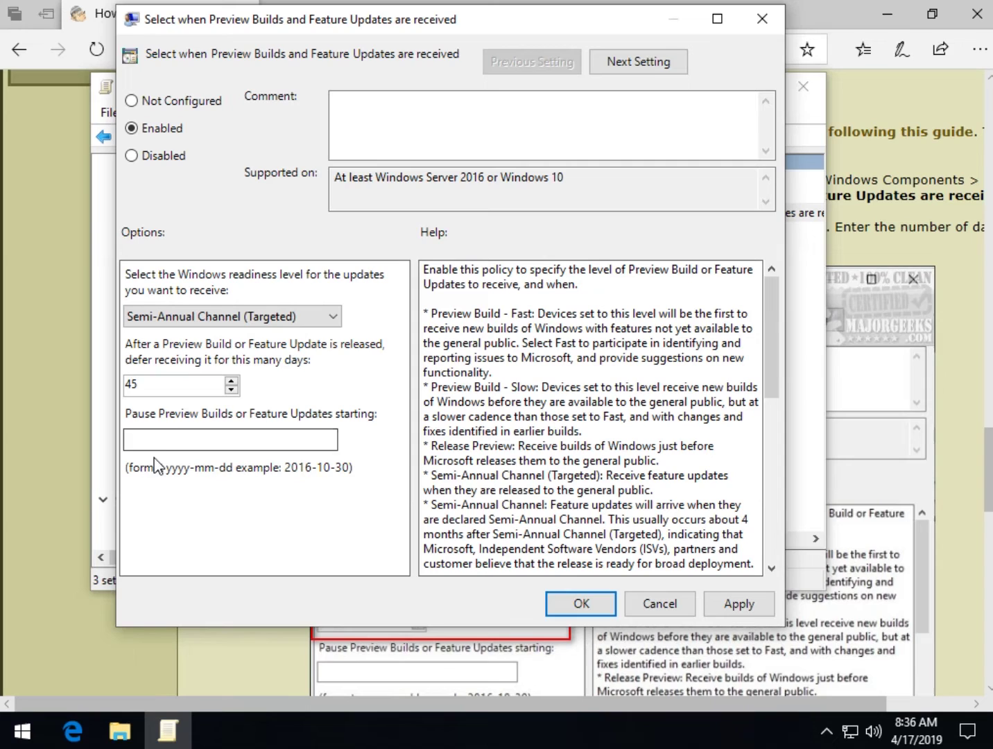
Enter a pause start date of 2019-05-01 and change the deferral to 60 days.
click(147, 440)
text(201)
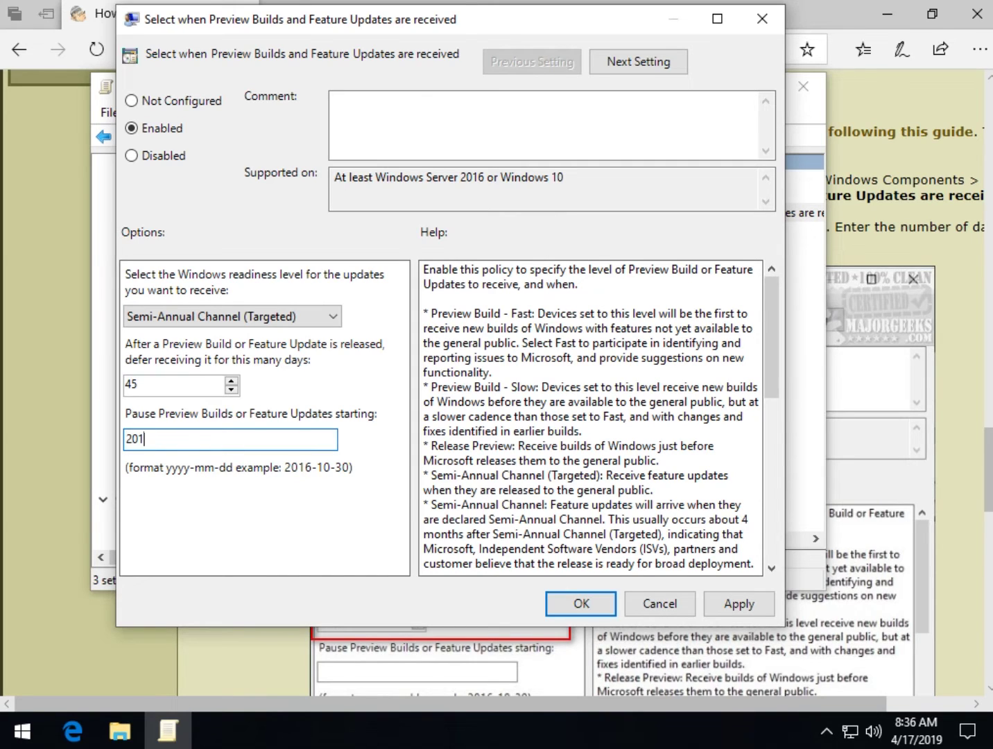
text(9-0501)
key(BackSpace)
key(BackSpace)
text(-01)
double_click(125, 384)
text(60)
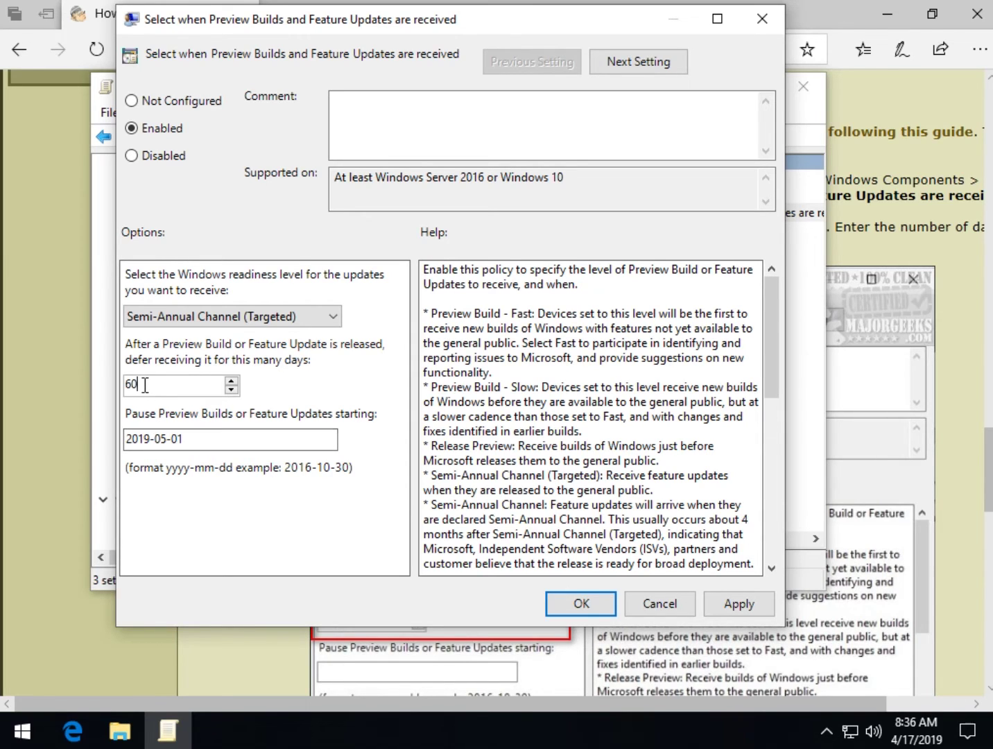
drag(144, 385, 108, 383)
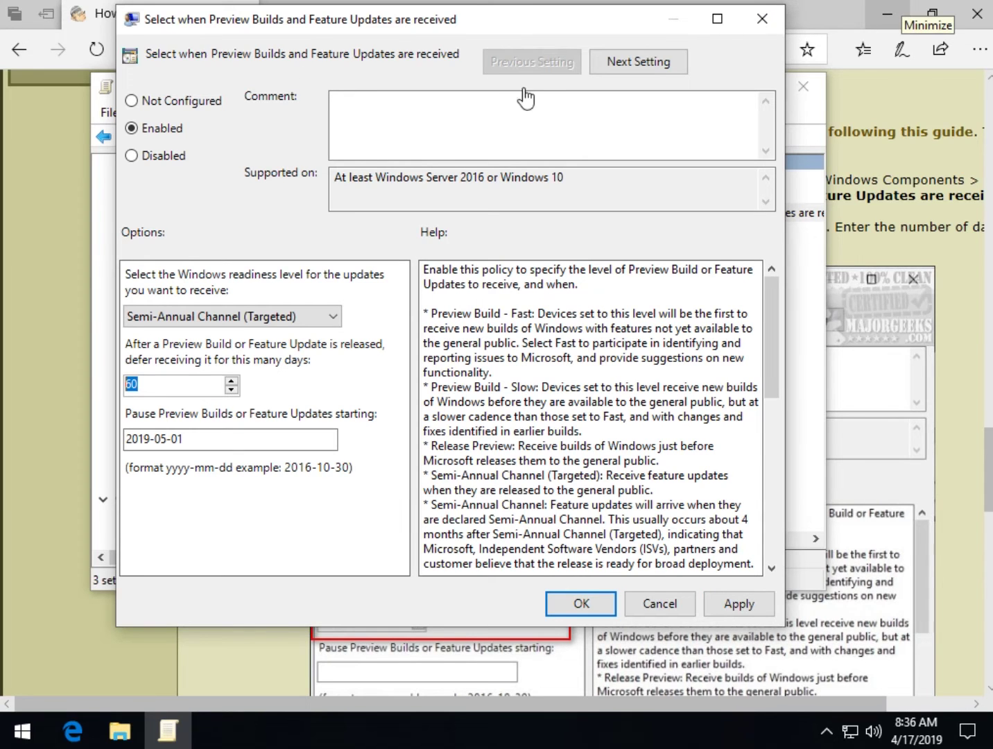
Close the policy dialog and Group Policy Editor, returning to the MajorGeeks article in Edge.
click(762, 18)
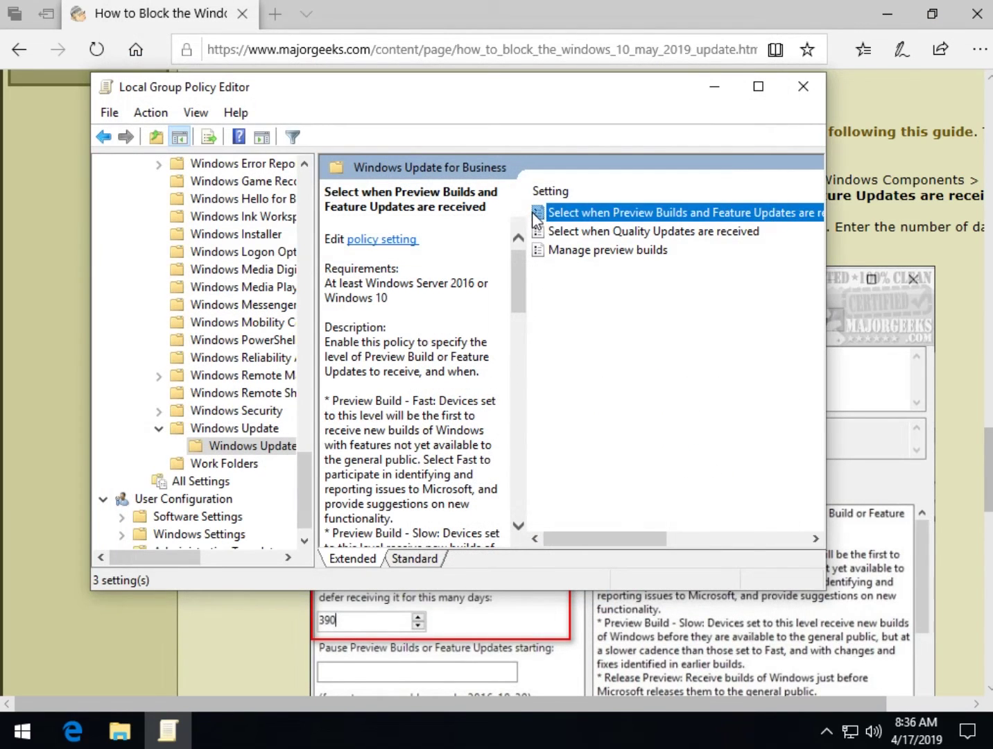
click(802, 86)
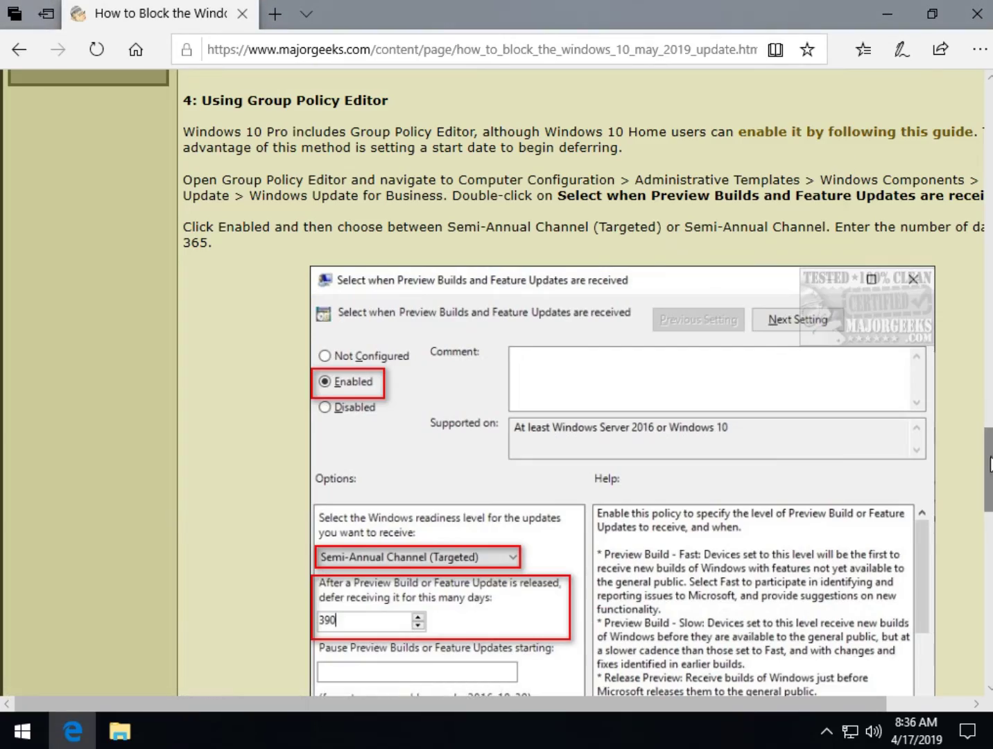
scroll(989, 463, up, 20)
scroll(599, 410, down, 3)
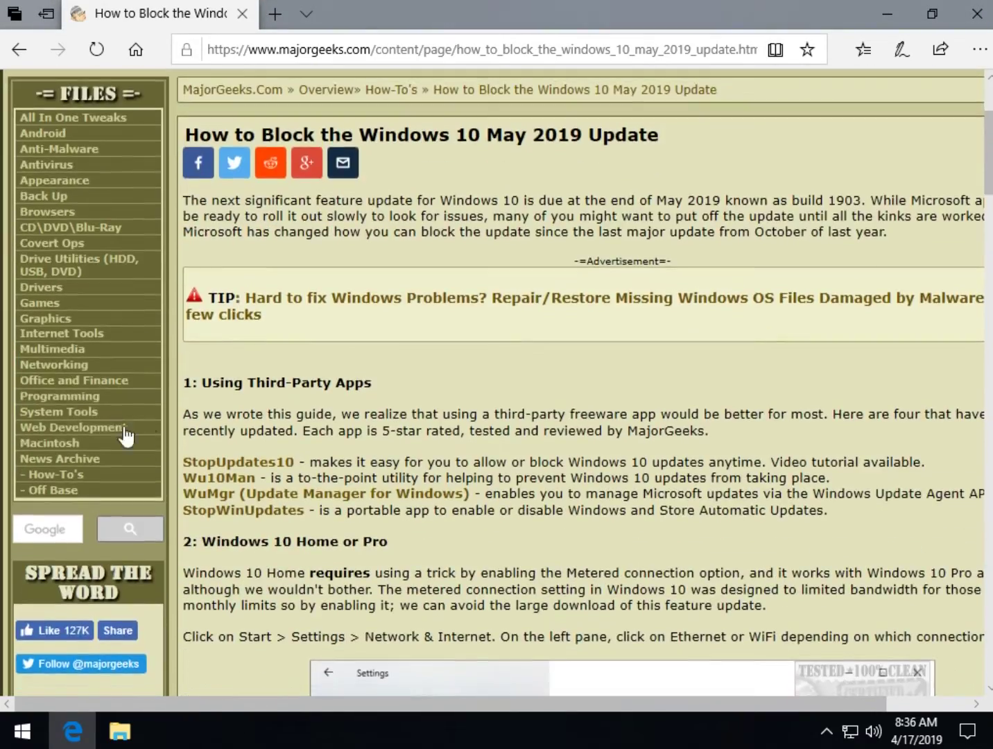
scroll(125, 435, down, 3)
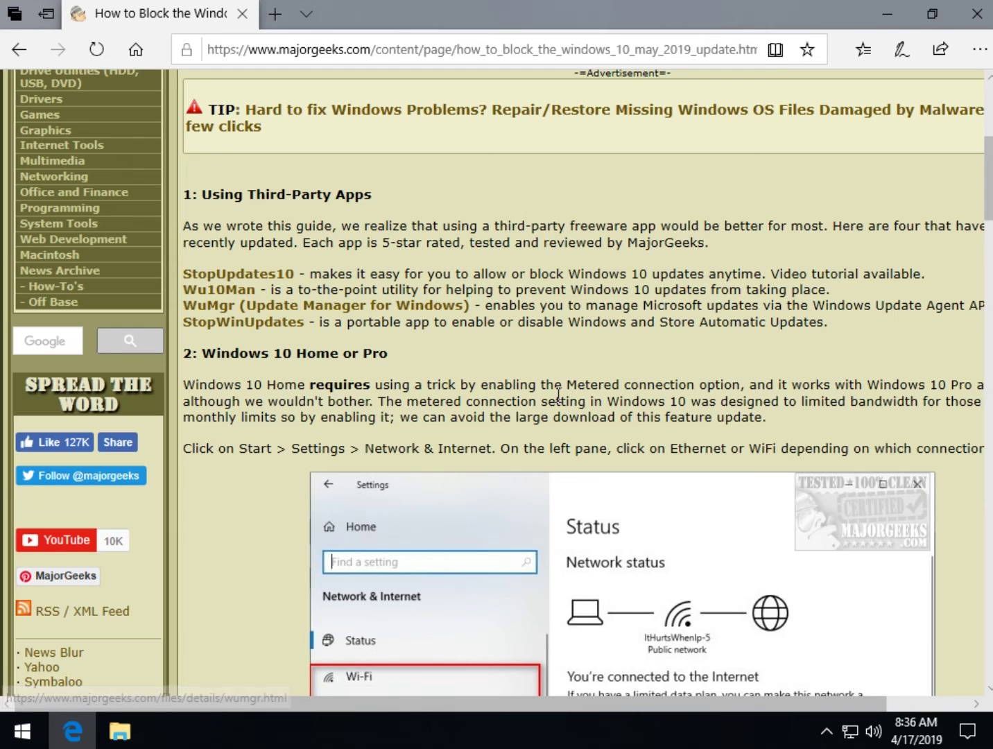
Scroll through the MajorGeeks May 2019 update guide, then return to its top.
scroll(357, 317, down, 2)
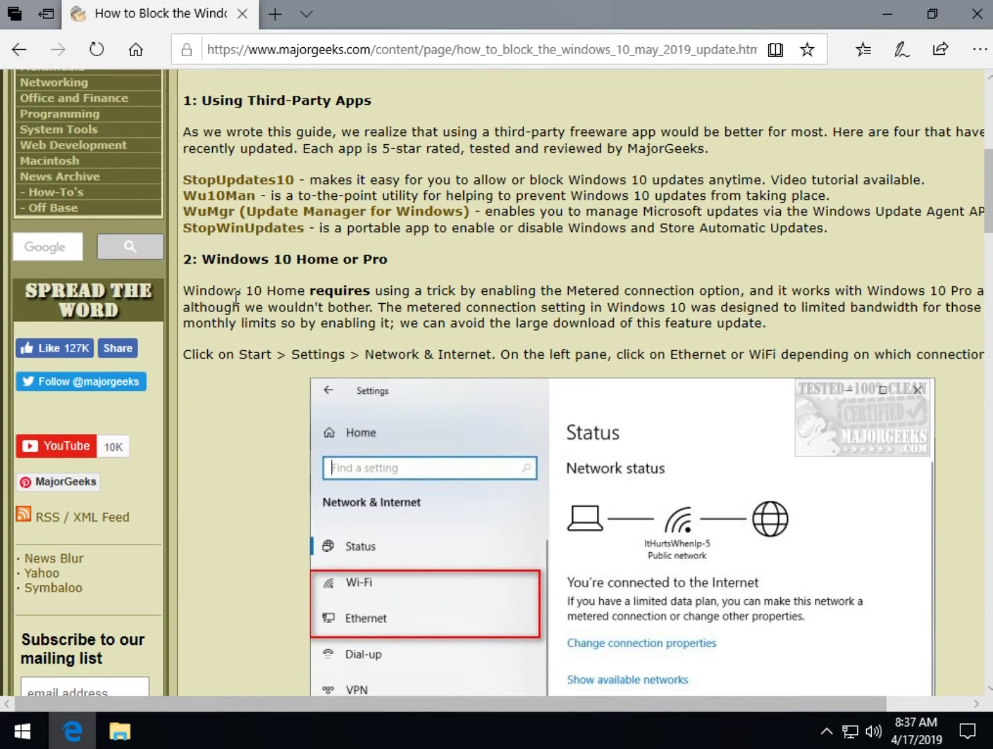
scroll(235, 298, down, 4)
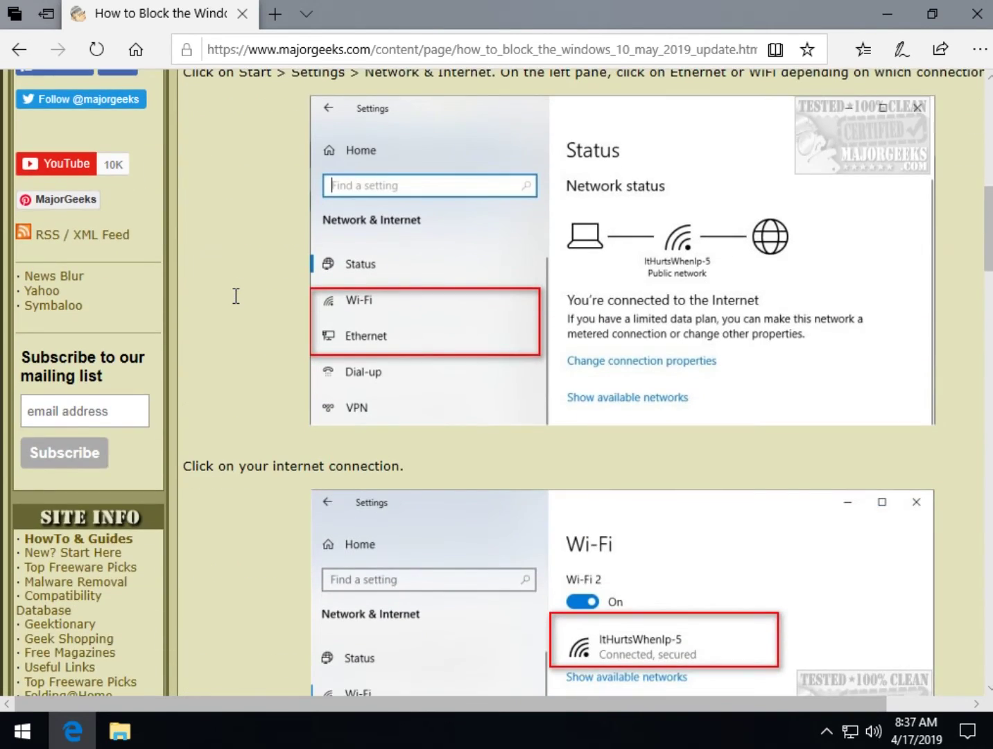
scroll(237, 296, down, 8)
scroll(236, 296, down, 15)
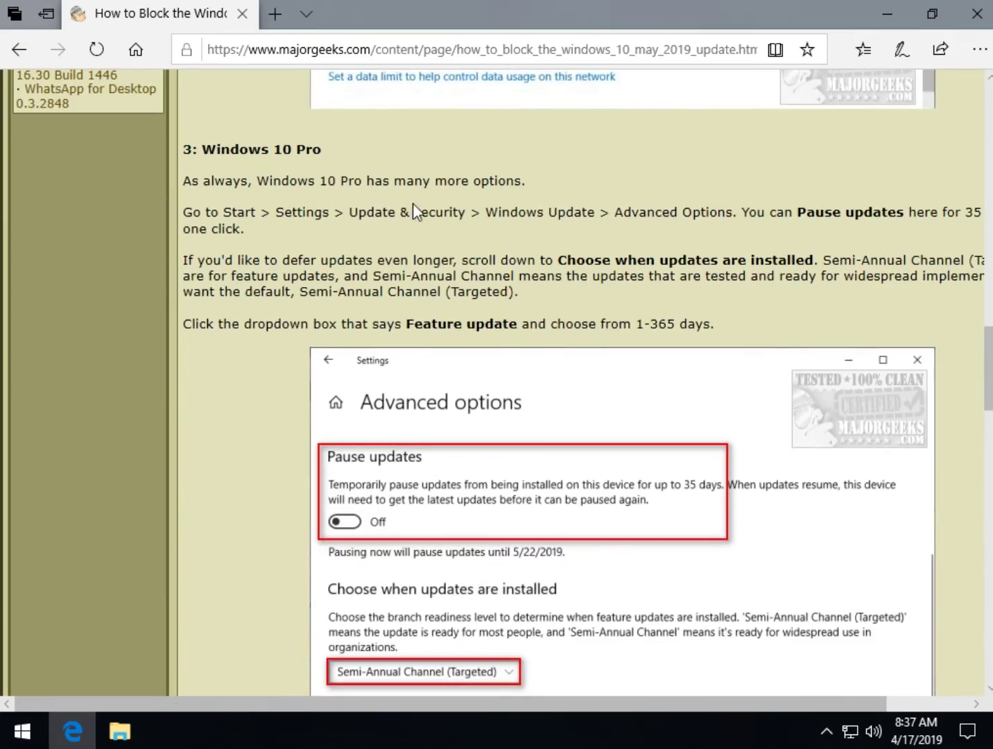
scroll(298, 314, up, 5)
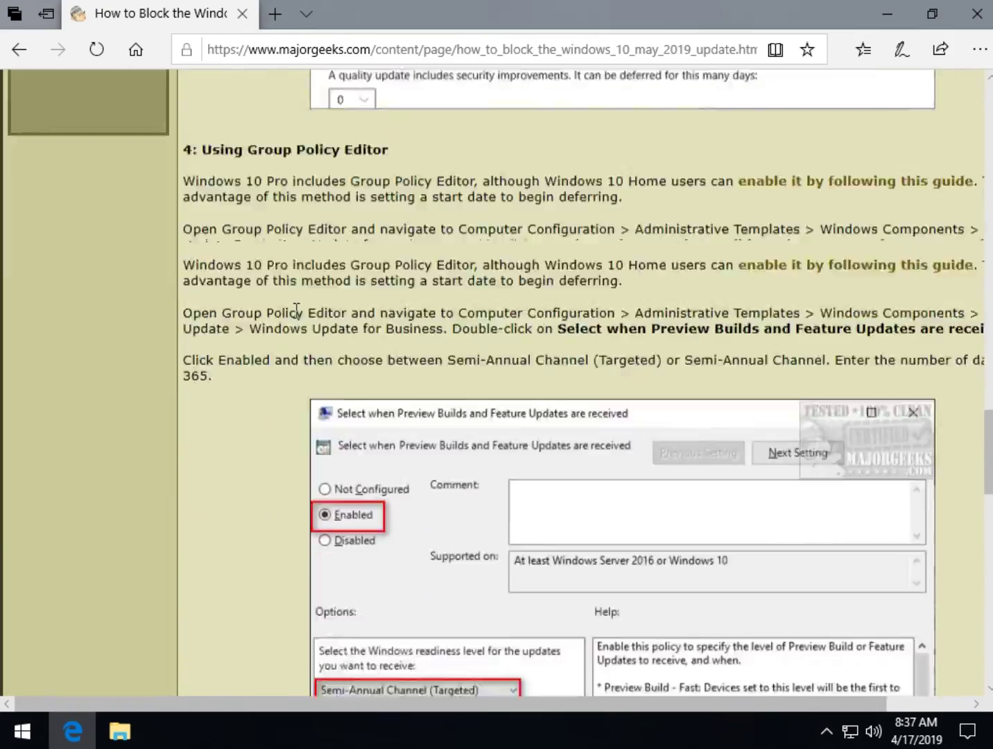
scroll(288, 304, down, 8)
scroll(286, 298, up, 11)
scroll(286, 303, up, 5)
scroll(293, 291, down, 18)
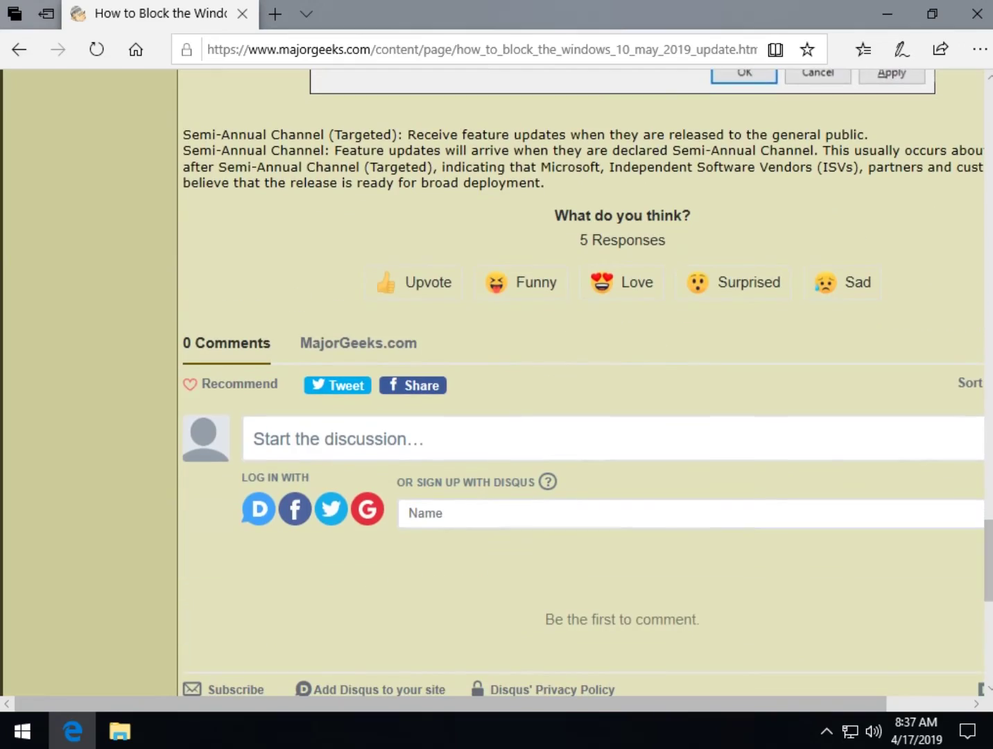
drag(988, 560, 989, 128)
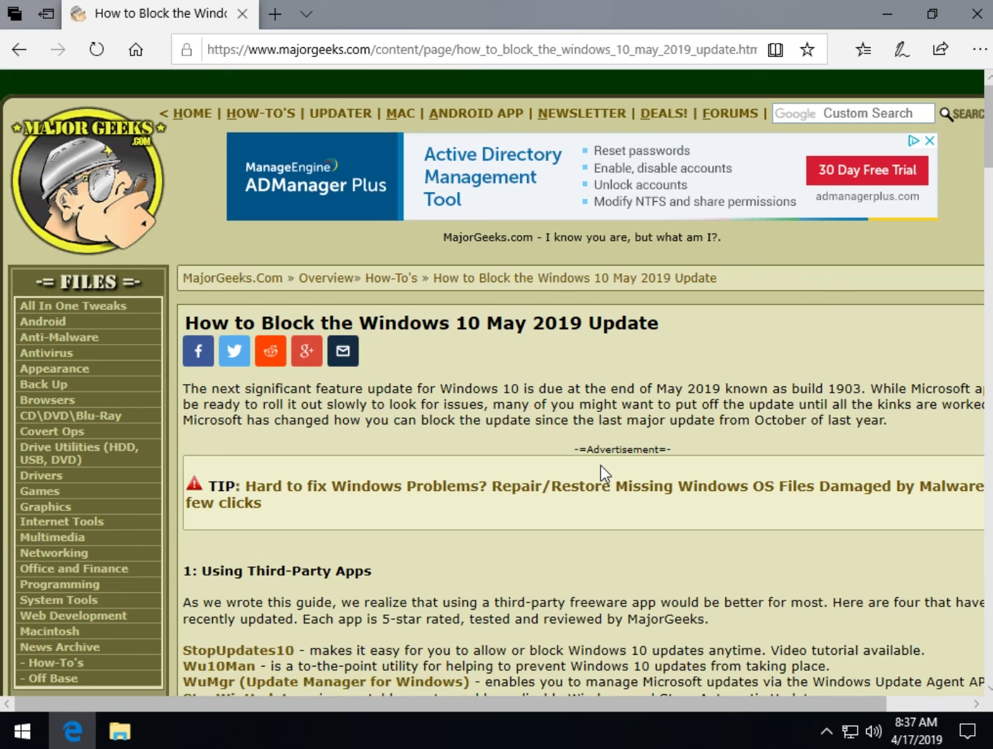
scroll(452, 467, down, 3)
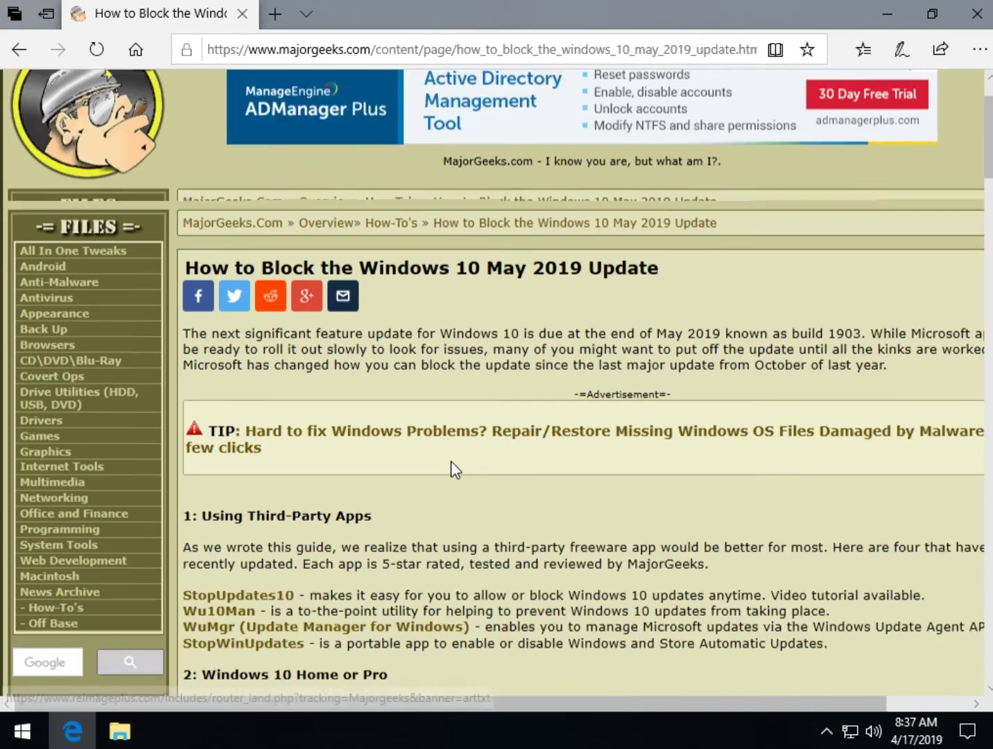